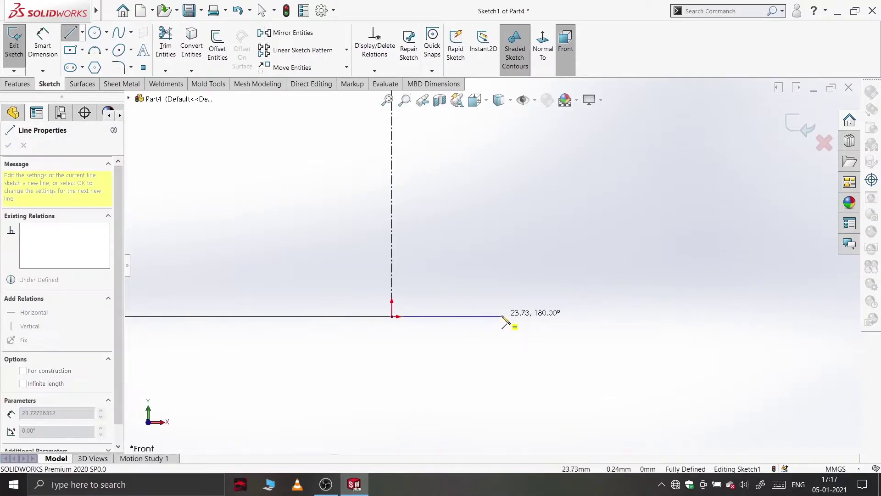
- Sketch a horizontal line about 24 mm long from the origin, a tangent arc of about 5 mm radius, a line sloping back inward, and a small neck arc
left_click(504, 317)
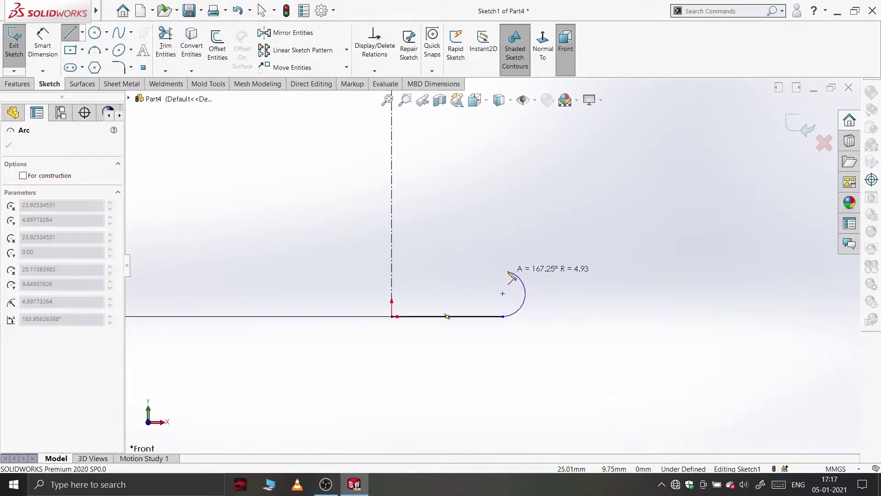
left_click(508, 270)
left_click(447, 228)
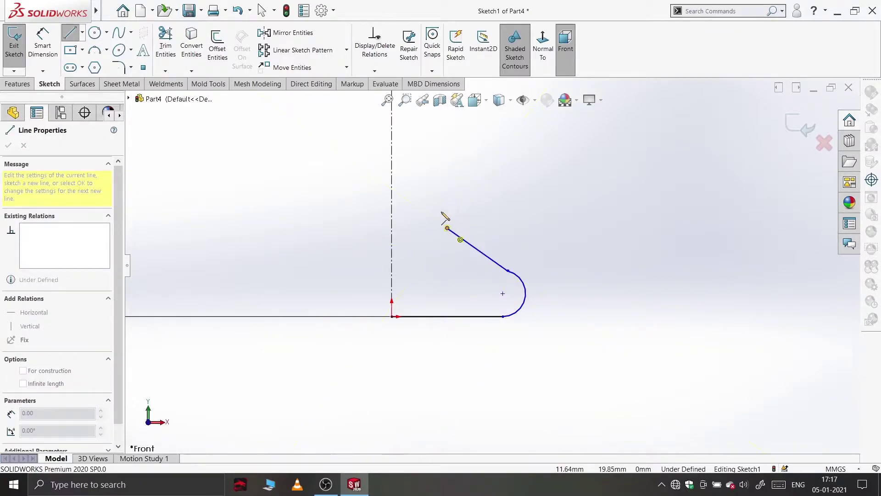
left_click(451, 180)
- Continue the profile with a large arc of about 78 mm radius rising outward and a small arc of about 11 mm radius curving inward
scroll(469, 173, "down", 5)
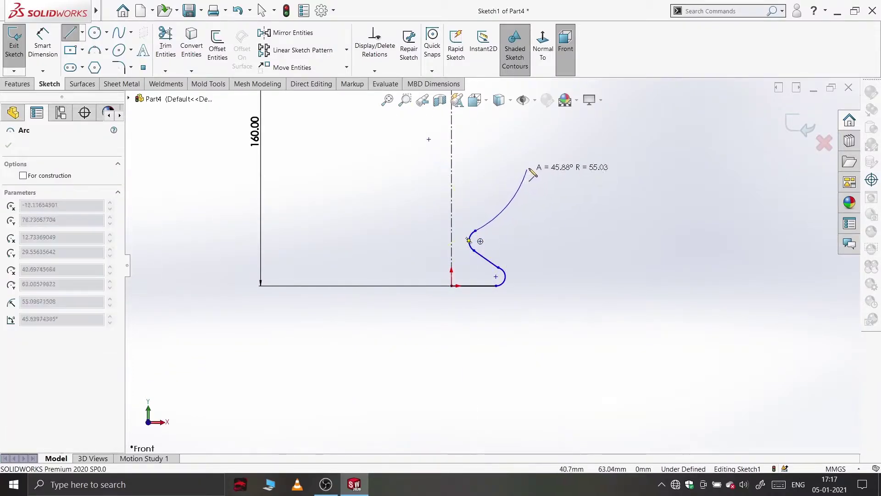
double_click(548, 144)
left_click(548, 145)
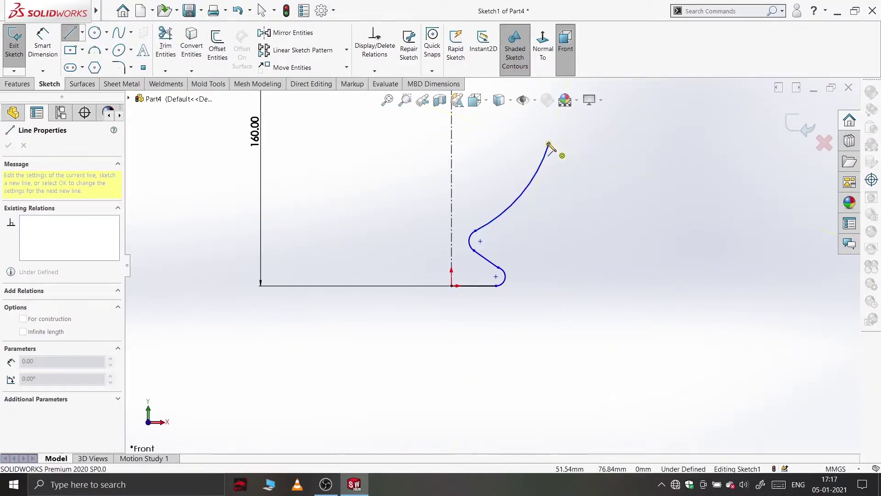
right_click(535, 119)
left_click(549, 126)
- Dimension the neck arc's edge symmetrically across the vertical centerline with a diameter of 55.3 mm
left_click(43, 46)
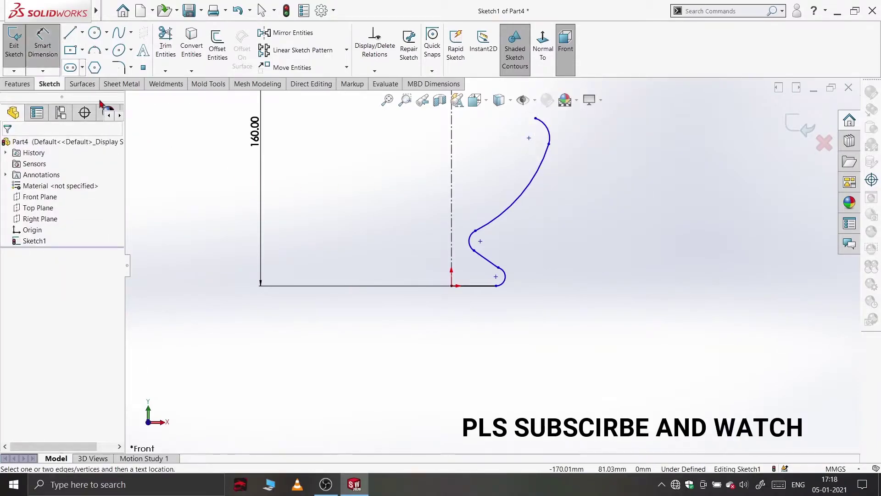
left_click(452, 252)
left_click(469, 242)
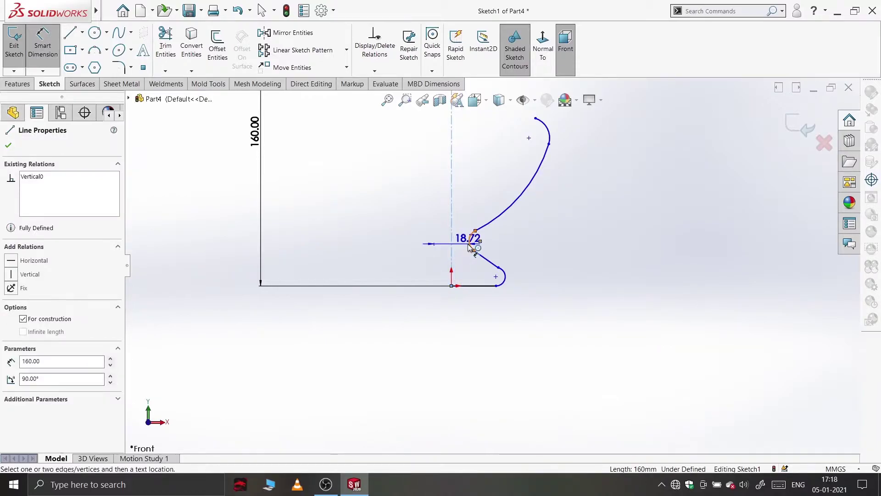
left_click(450, 238)
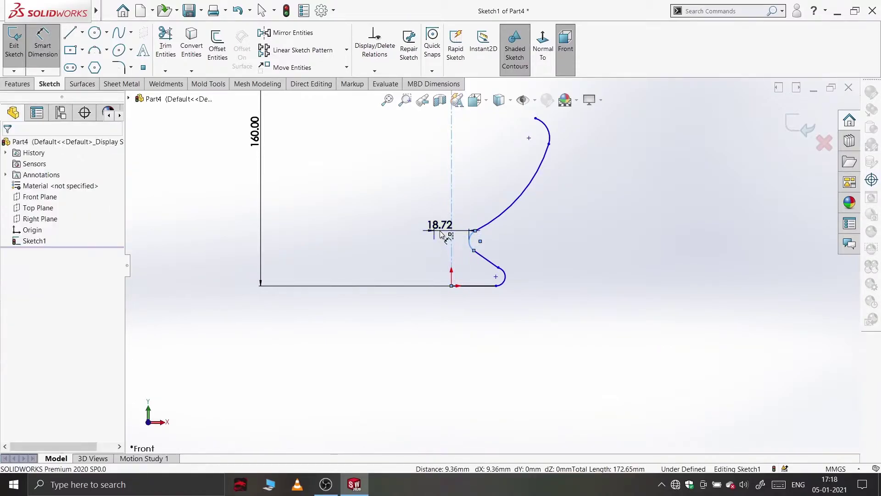
type("55.3")
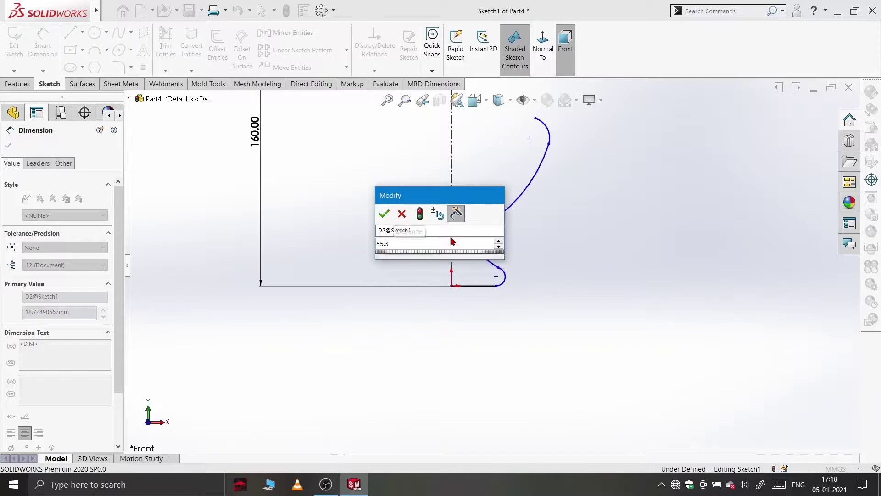
key("Return")
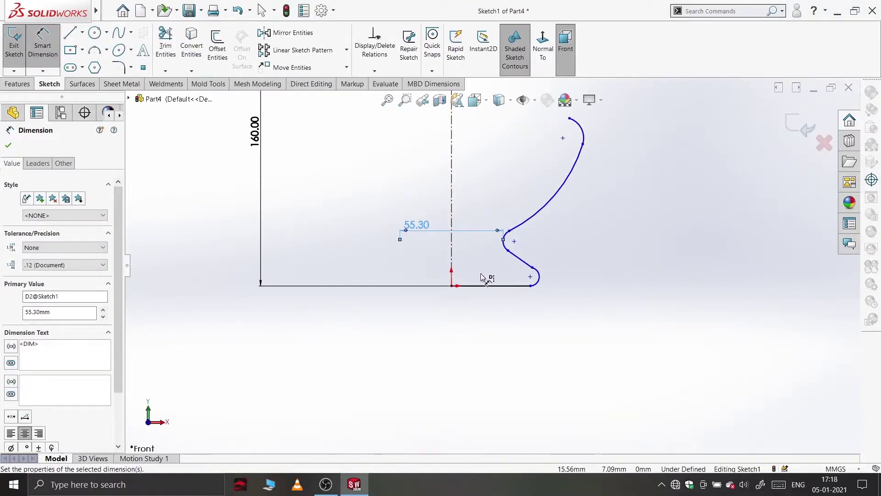
left_click(9, 146)
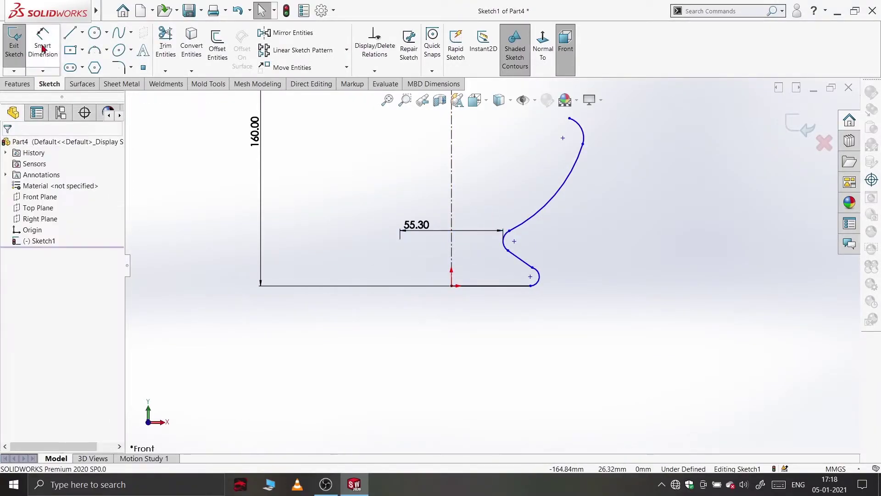
- Dimension the lower arc's radius as 5 mm and the neck arc's radius as 9 mm
left_click(540, 274)
left_click(556, 276)
key("Return")
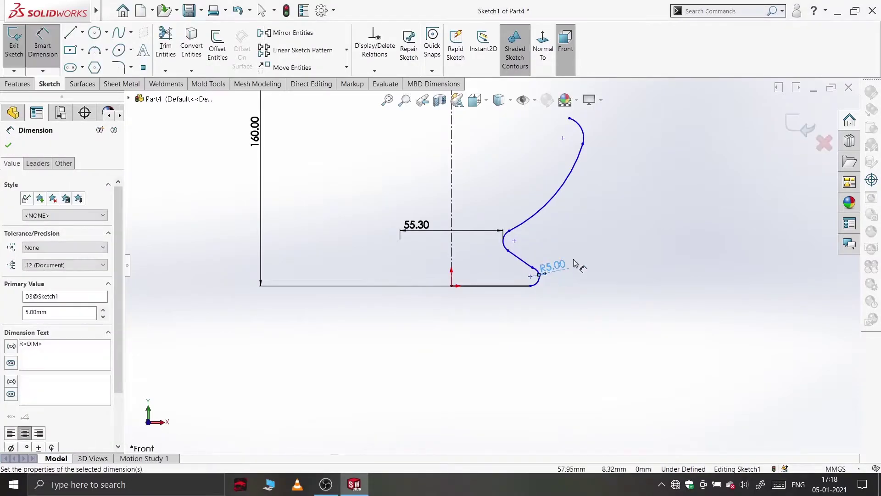
left_click(502, 244)
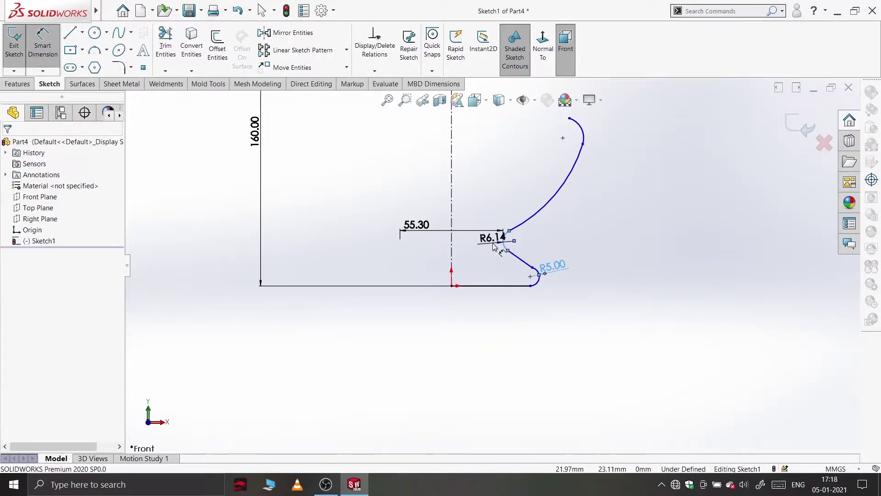
left_click(495, 247)
type("9")
key("Return")
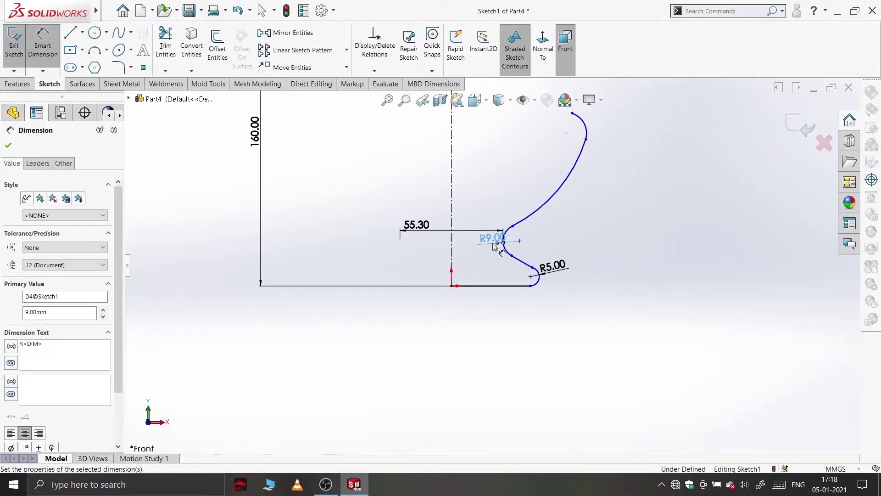
- Dimension the angle between the vertical centerline and the short sloping line as 60°
left_click(452, 269)
left_click(522, 261)
left_click(521, 331)
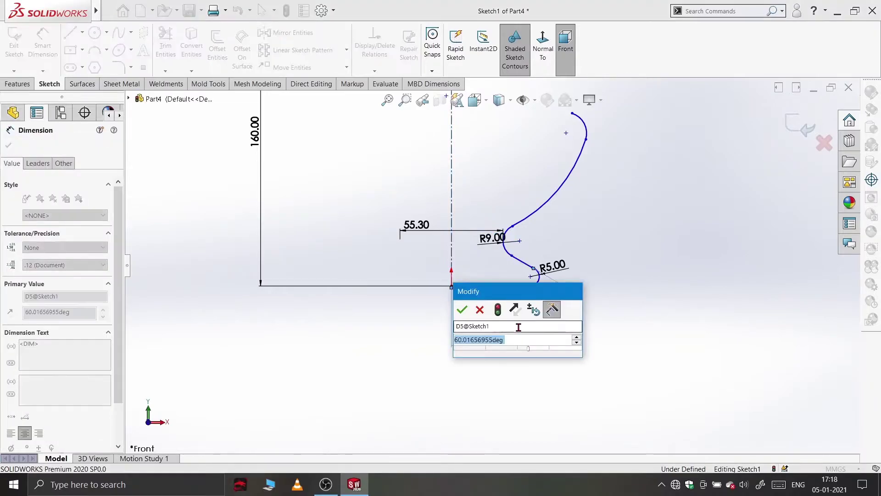
type("60")
key("Return")
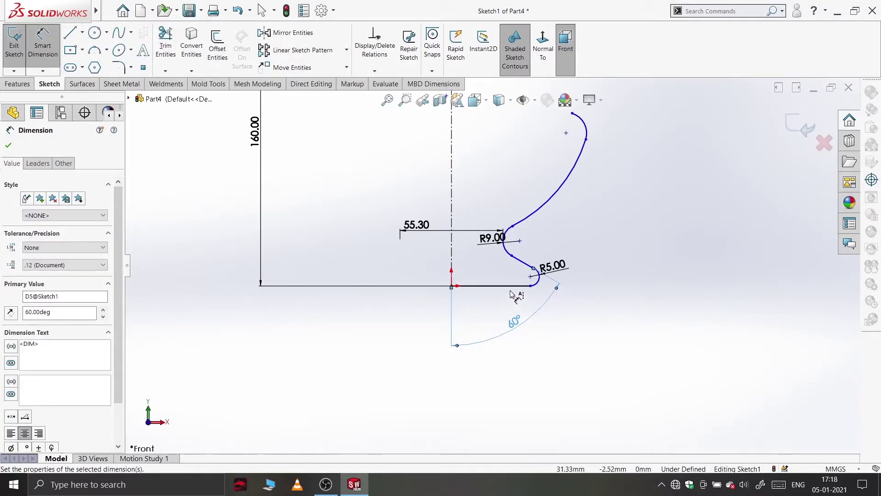
left_click(8, 146)
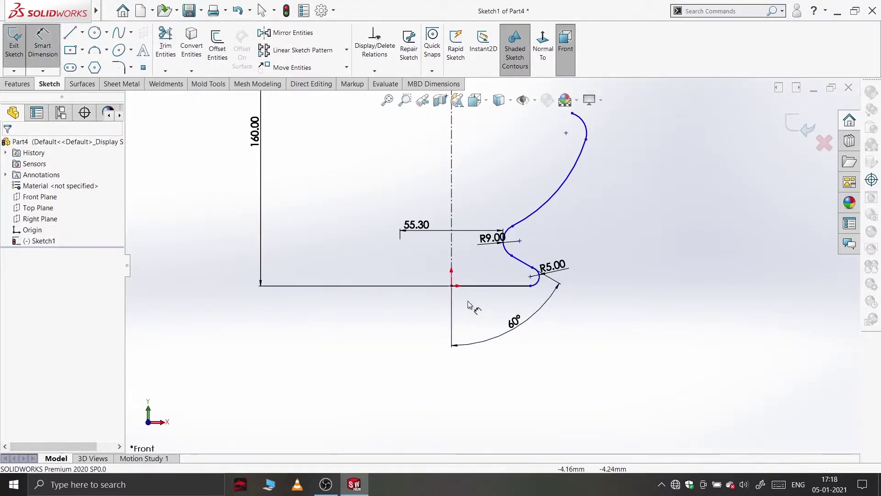
- Dimension the vertical distance from the base line to the neck arc's center as 21.7 mm
left_click(519, 289)
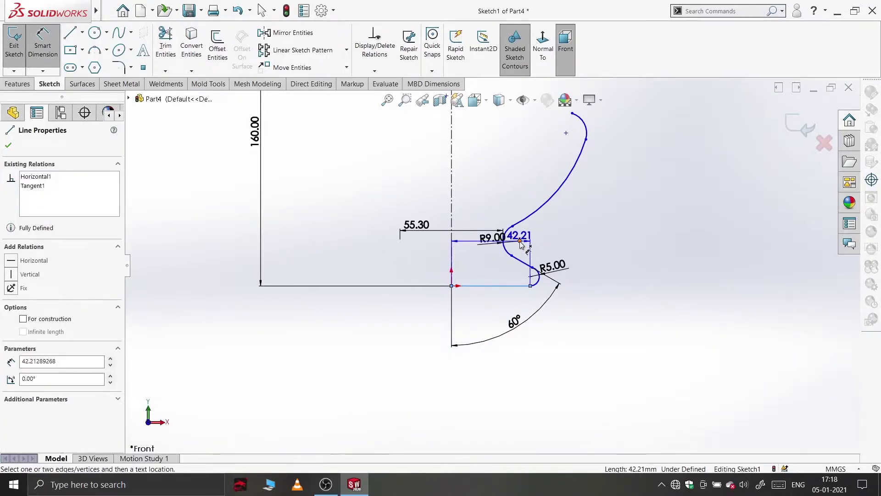
left_click(520, 241)
left_click(601, 275)
type("2")
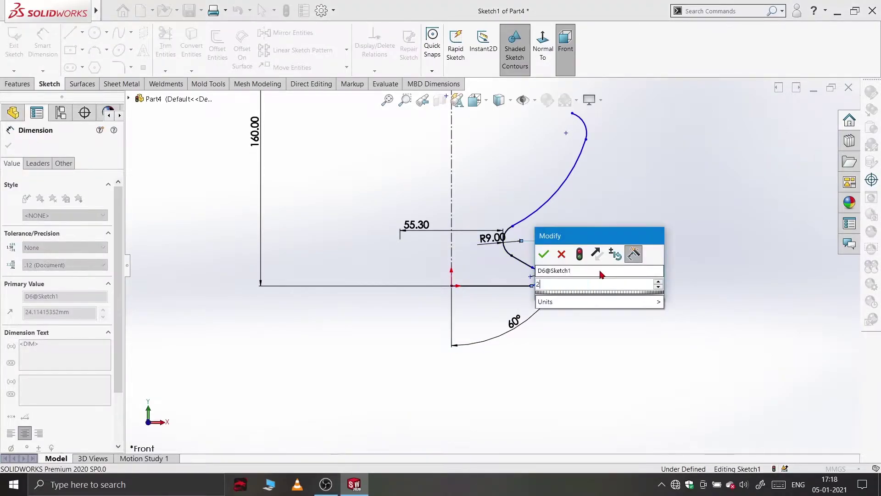
type("1.7")
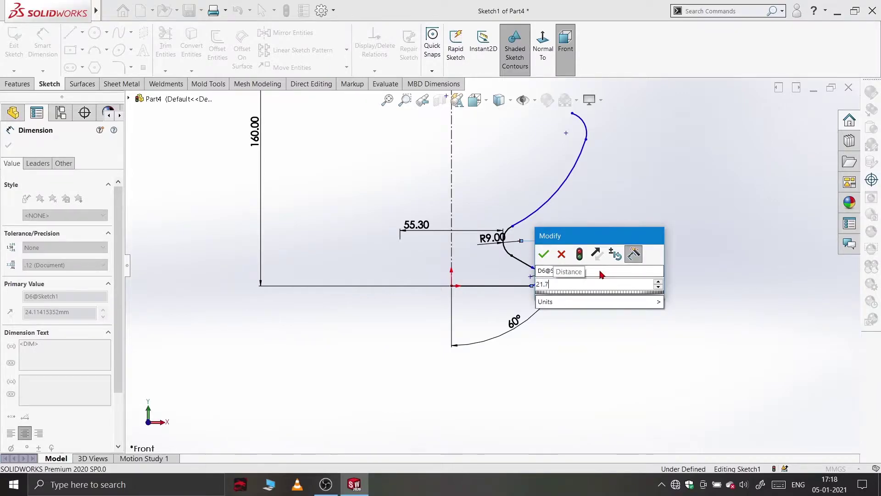
key("Return")
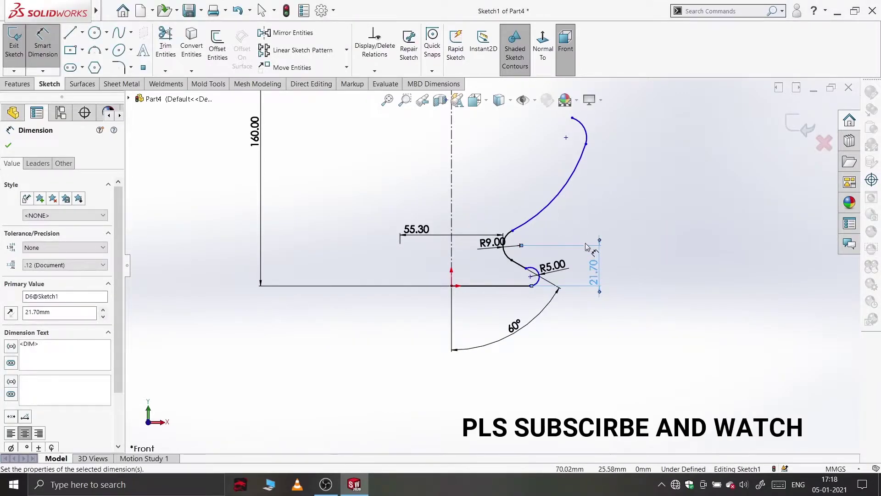
left_click(8, 147)
- Make the 5 mm lower arc tangent to the short sloping line
scroll(537, 287, "down", 4)
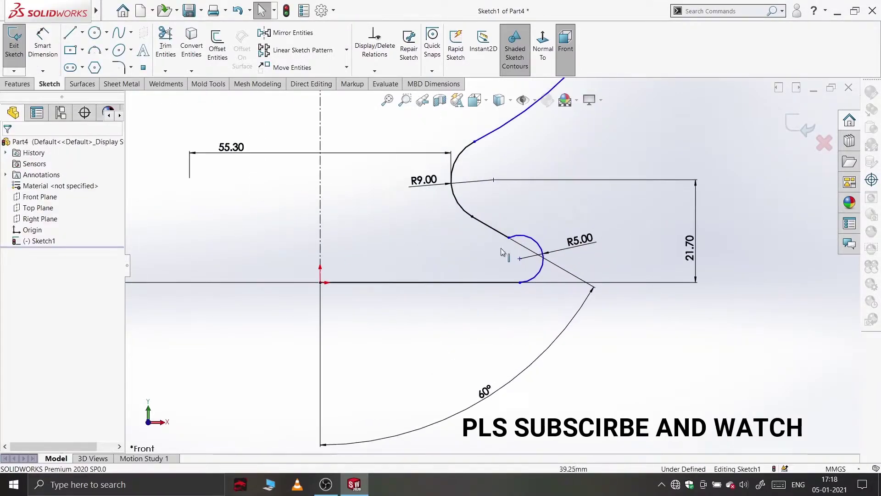
left_click(509, 236)
left_click(539, 247, "ctrl")
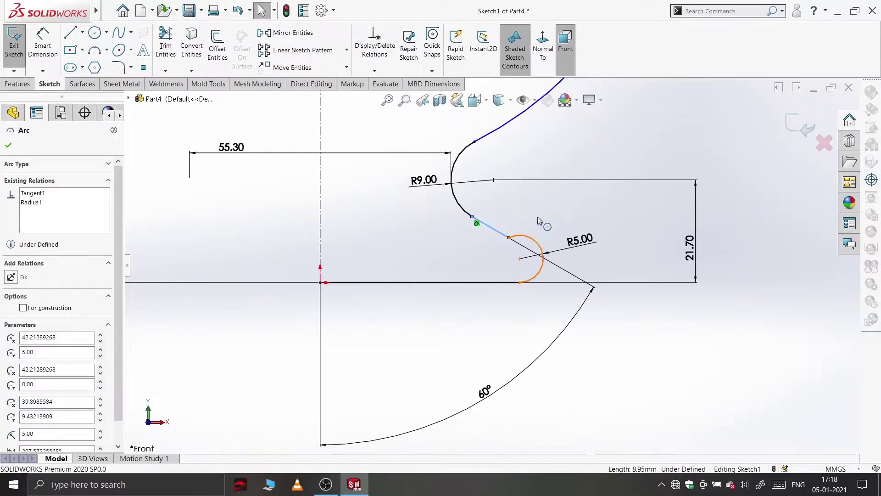
left_click(554, 199)
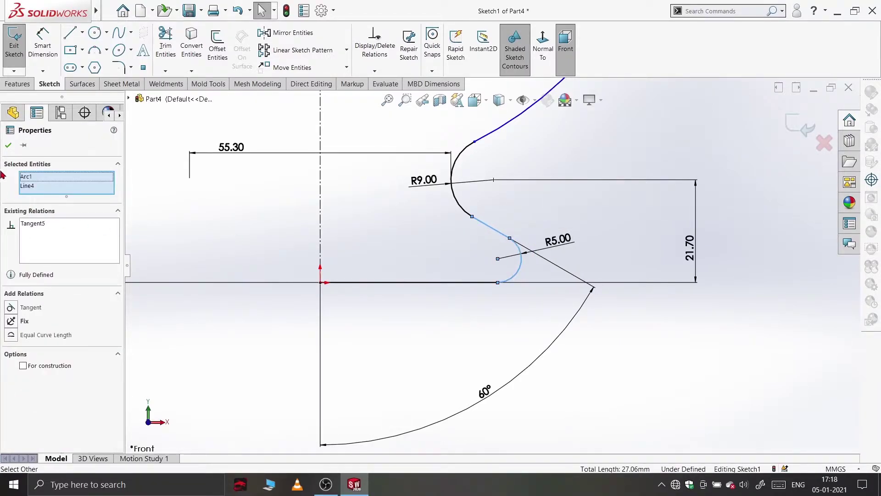
left_click(8, 146)
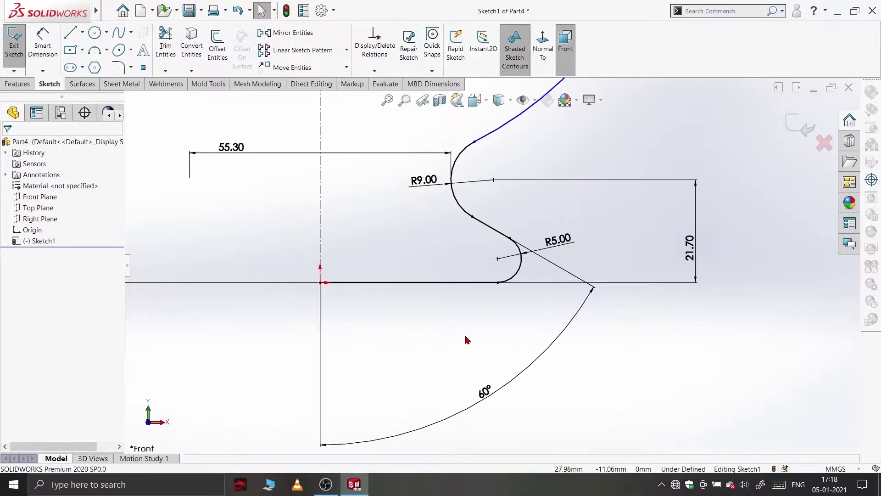
- Dimension the large side arc's radius as 124.8 mm
scroll(459, 338, "up", 3)
scroll(538, 307, "up", 2)
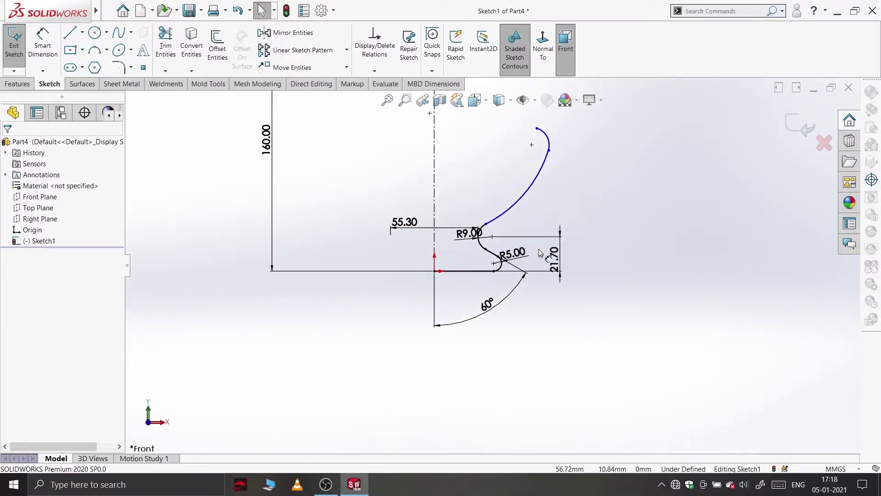
left_click(51, 55)
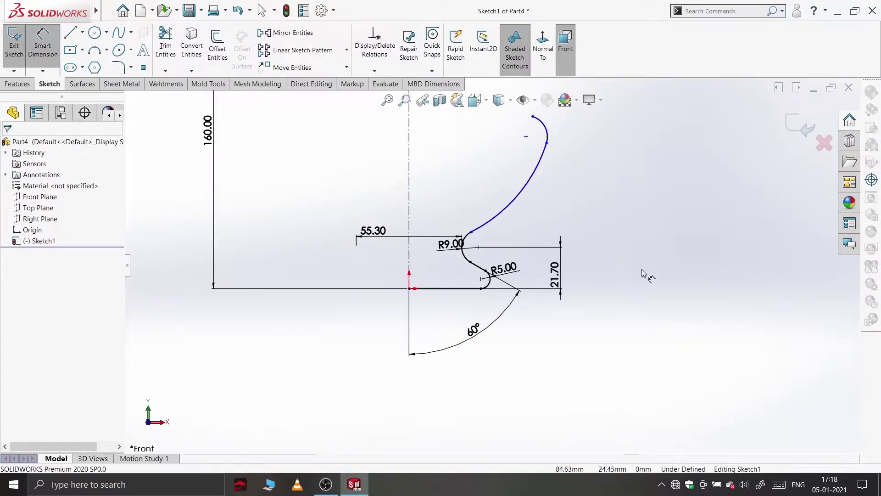
left_click(513, 206)
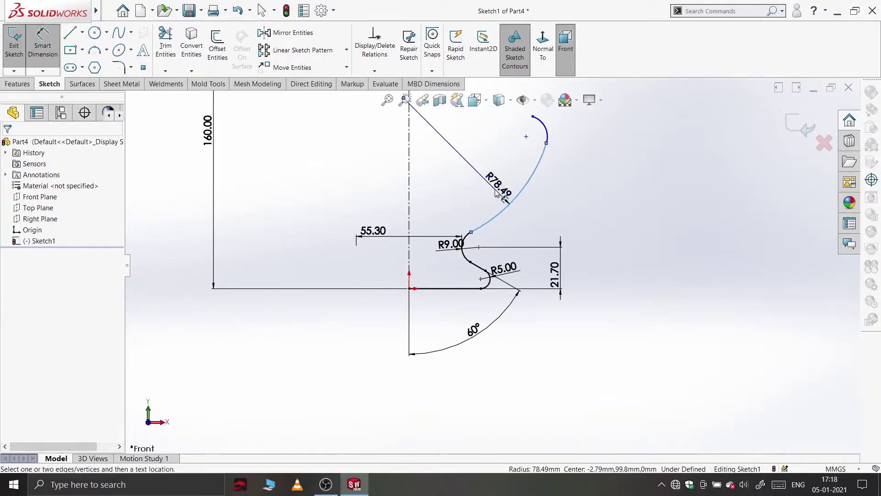
left_click(492, 198)
type("124.8")
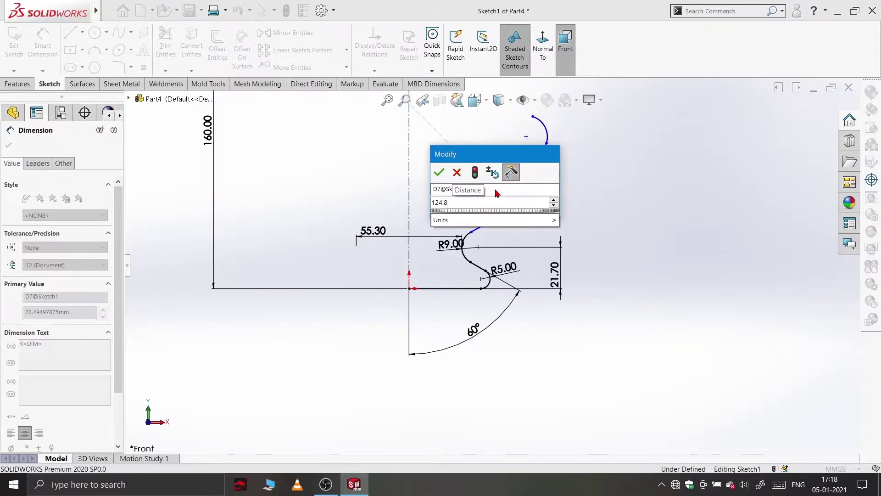
key("Return")
- Dimension the radius of the small arc at the upper end of the profile as 12 mm
scroll(597, 230, "up", 3)
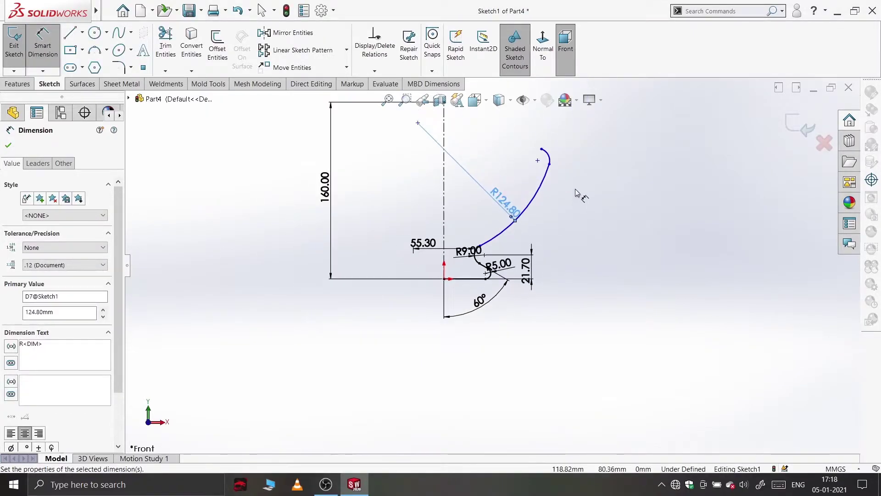
left_click(548, 157)
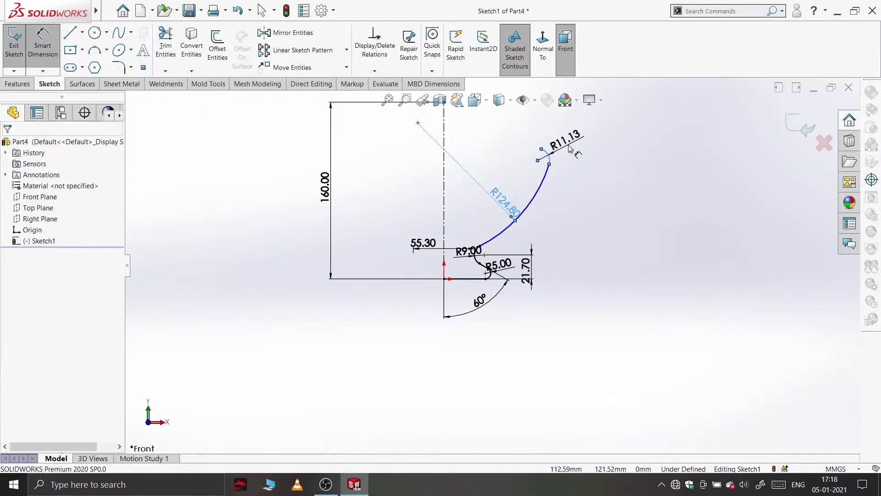
left_click(569, 147)
type("12")
key("Return")
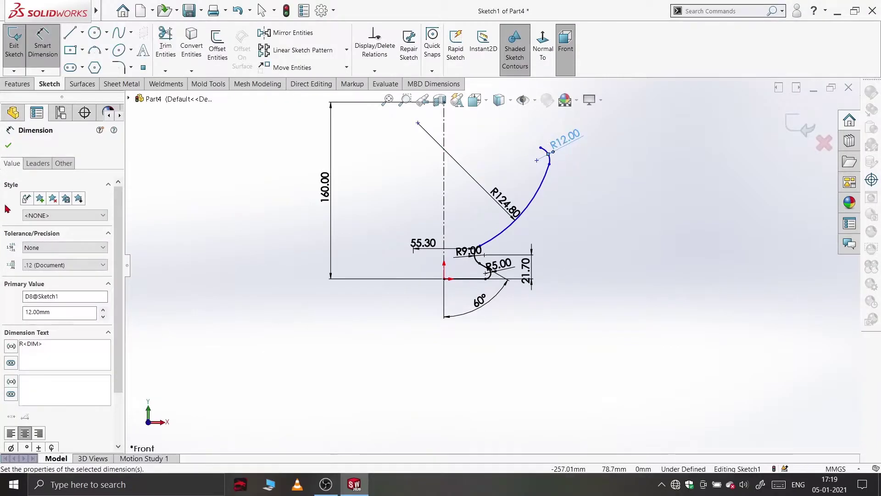
left_click(6, 144)
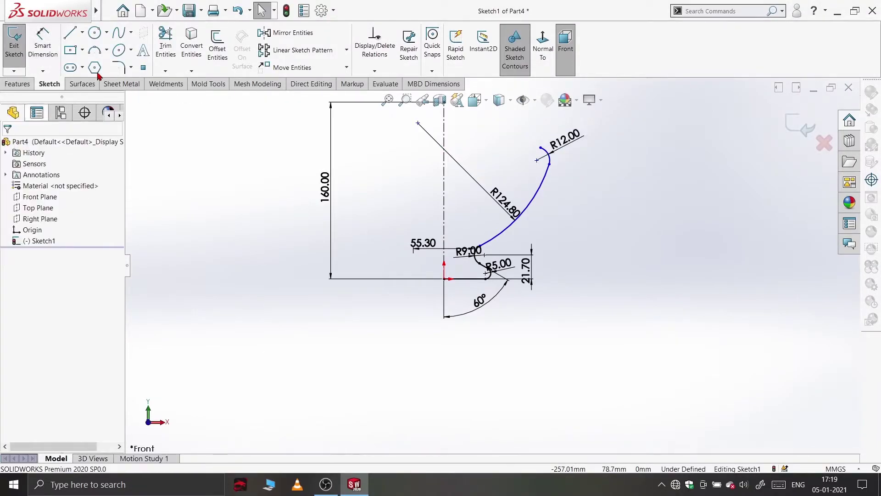
- Place a sketch point on the vertical centerline slightly above the neck arc
left_click(142, 68)
left_click(445, 236)
right_click(444, 236)
left_click(469, 241)
- Draw a construction centerline from the point on the vertical axis to the junction of the 124.8 mm and 12 mm arcs
left_click(82, 32)
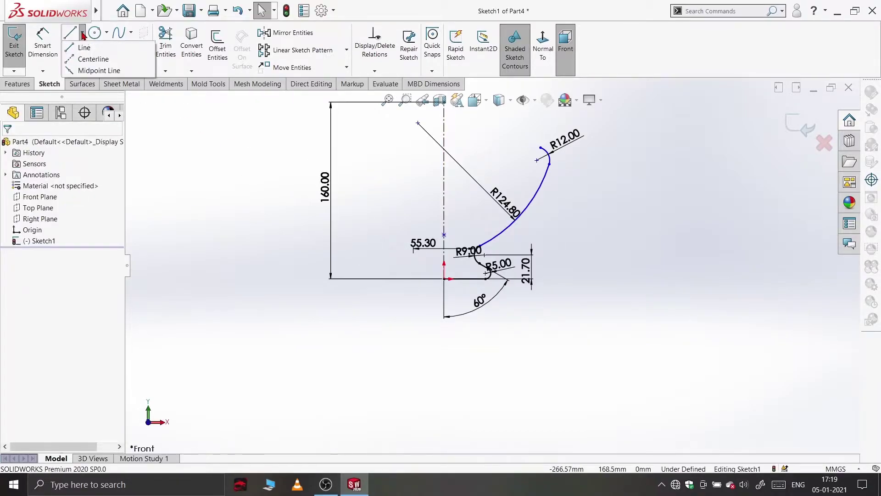
left_click(91, 54)
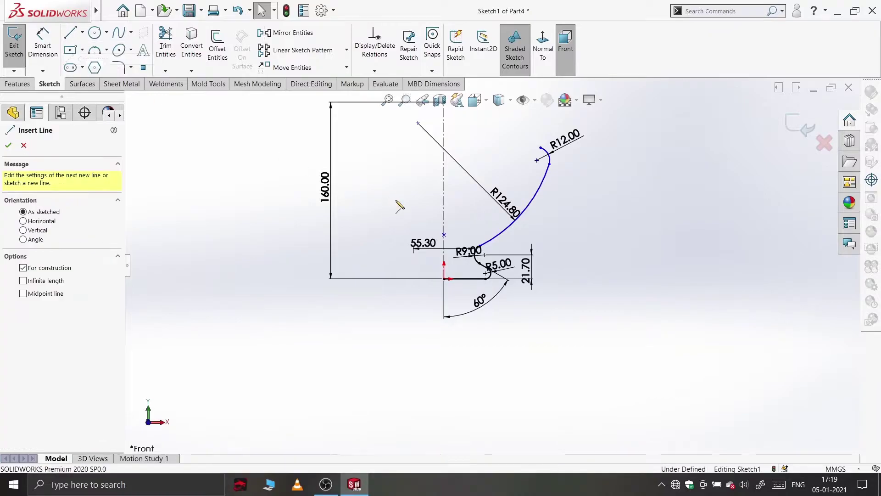
left_click(444, 236)
left_click(550, 164)
right_click(552, 169)
left_click(571, 172)
- Dimension the height of the centerline point above the horizontal base line as 34.1 mm
left_click(46, 51)
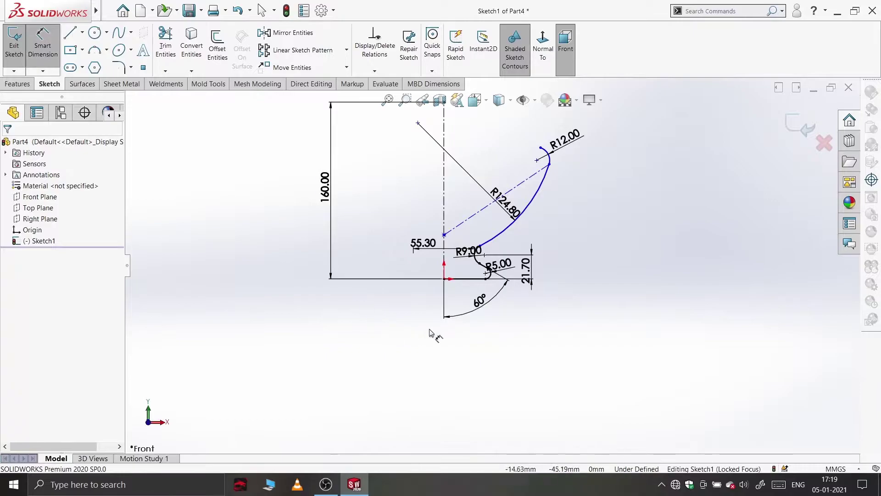
left_click(465, 279)
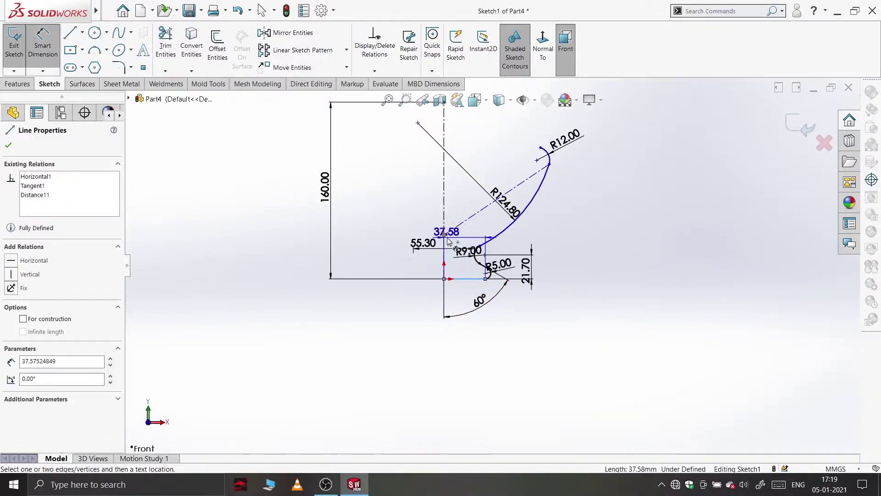
left_click(444, 235)
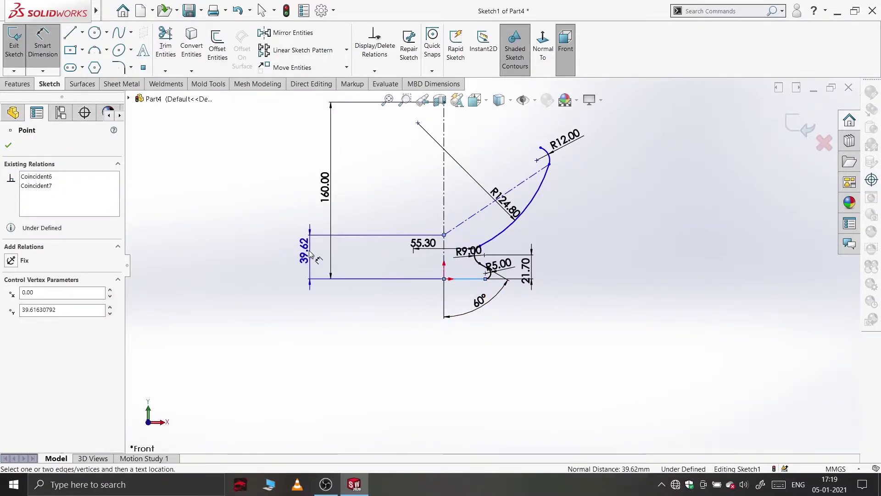
left_click(303, 263)
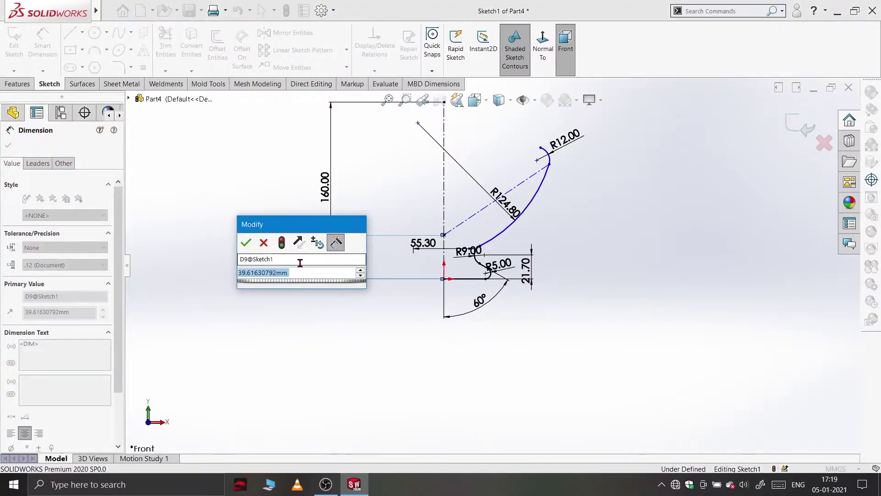
type("34.1")
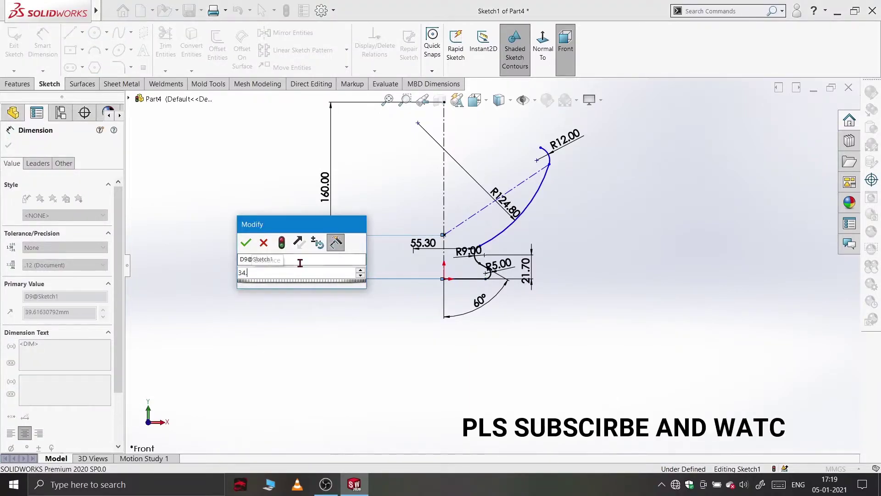
key("Return")
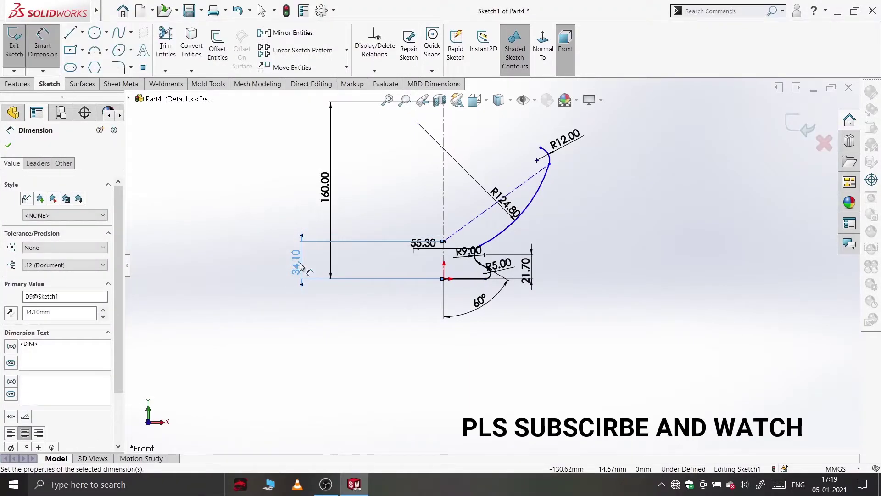
- Set the angle between the vertical centerline and the slanted construction line to 60°
left_click(459, 228)
left_click(445, 215)
left_click(459, 211)
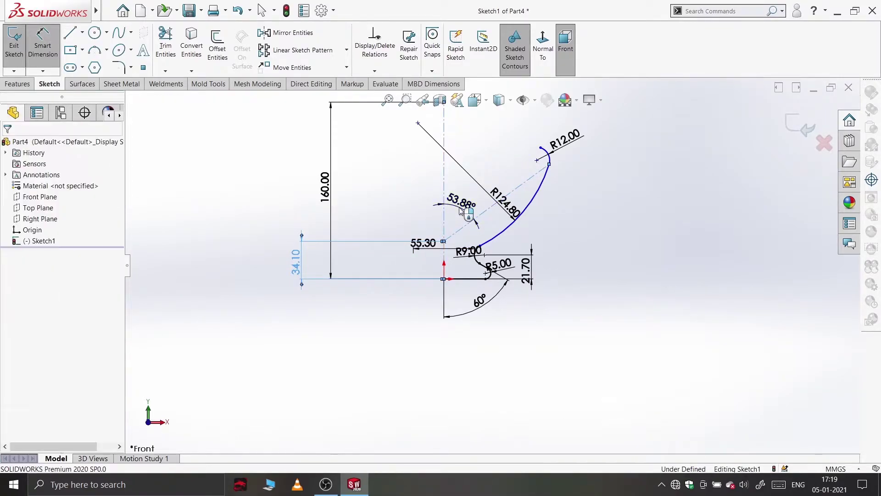
type("60")
key("Return")
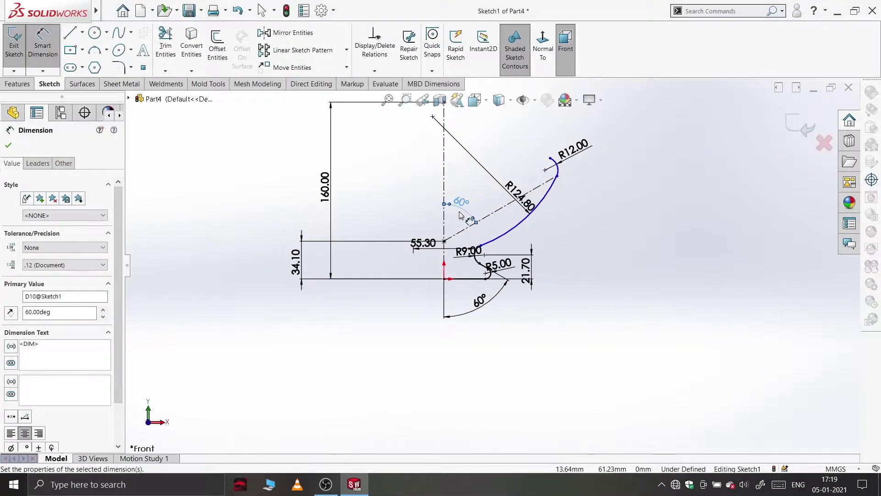
key("Escape")
right_click(262, 182)
key("Escape")
key("Escape")
- Add a tangent relation at the junction of the 9 mm and 124.8 mm arcs
scroll(608, 246, "down", 2)
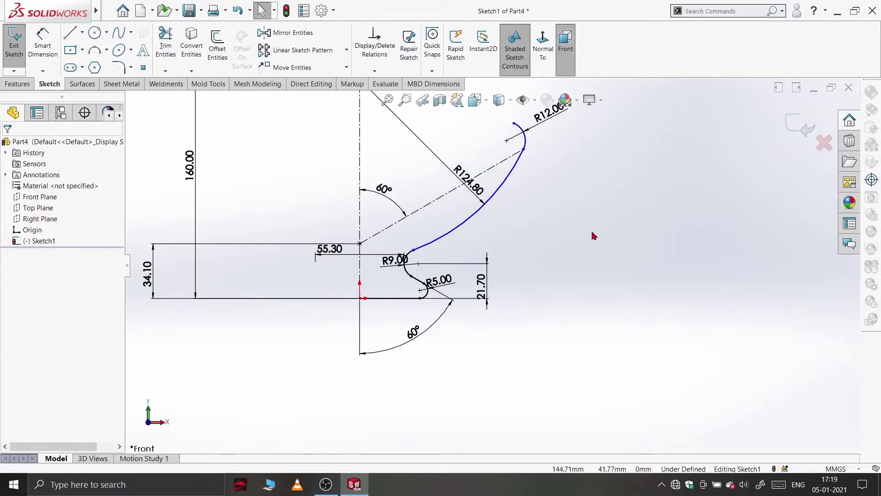
left_click(414, 251)
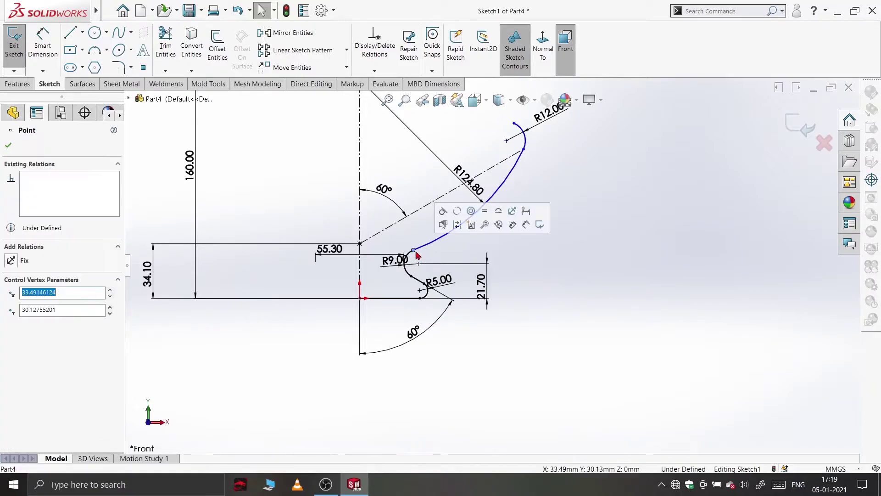
left_click(441, 213)
key("Escape")
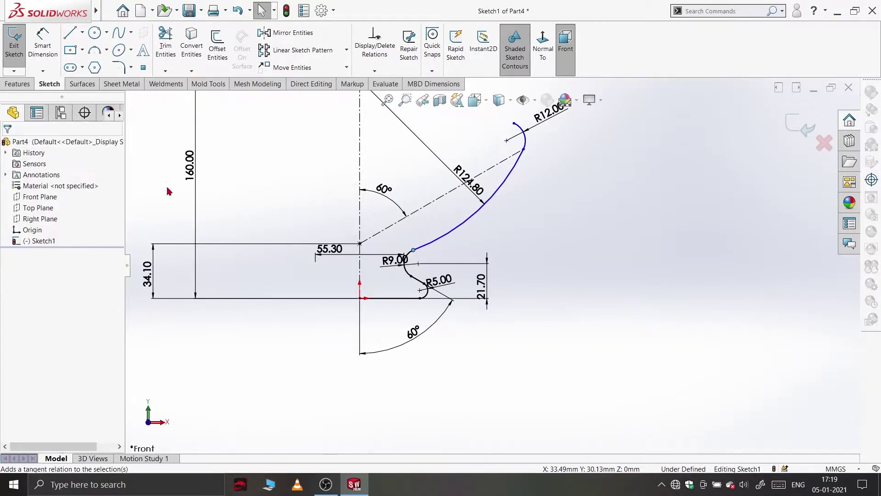
scroll(571, 210, "down", 2)
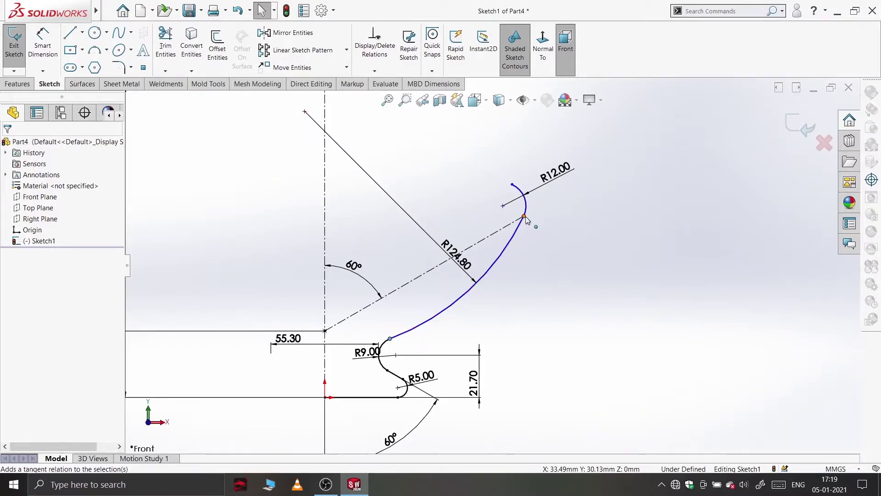
left_click(524, 217)
left_click(553, 248)
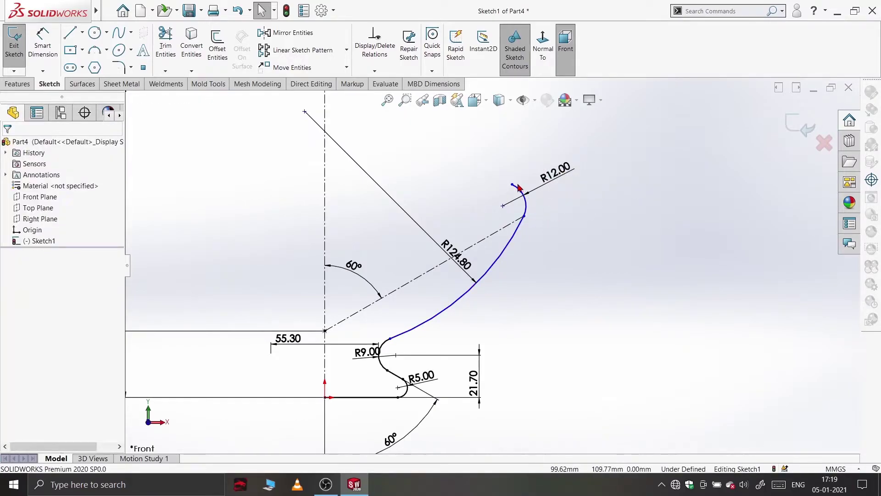
- Draw a sloping line running inward and upward from the free upper end of the 12 mm arc
left_click(70, 32)
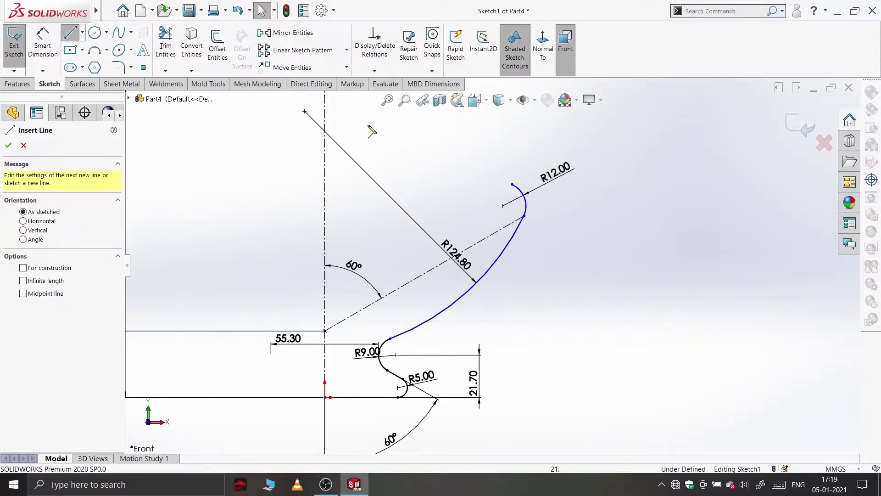
left_click(427, 150)
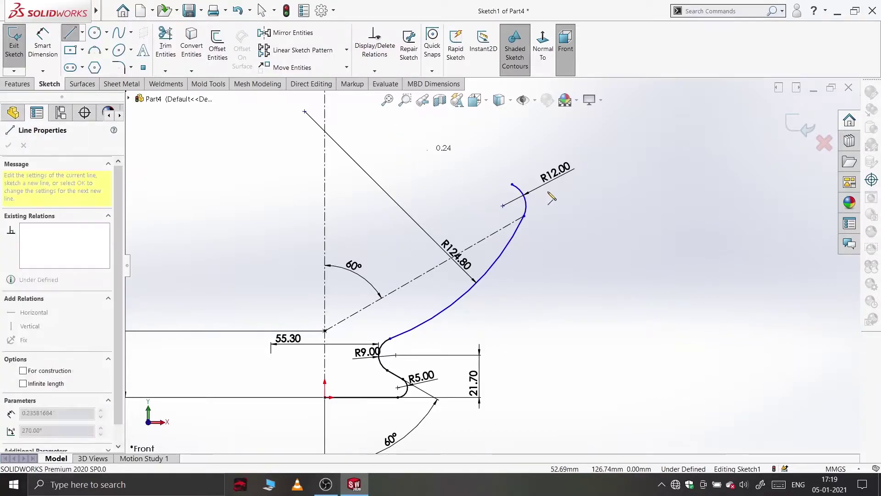
left_click(513, 184)
right_click(513, 188)
left_click(518, 166)
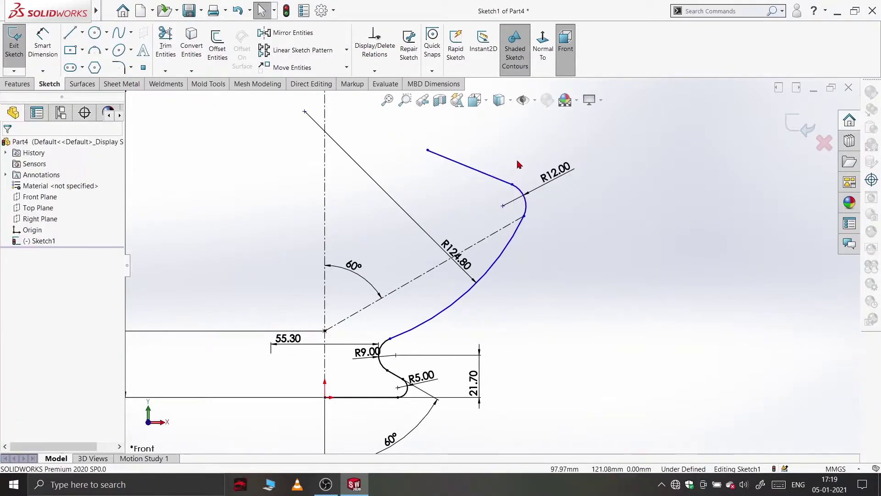
scroll(513, 161, "down", 2)
scroll(500, 152, "up", 5)
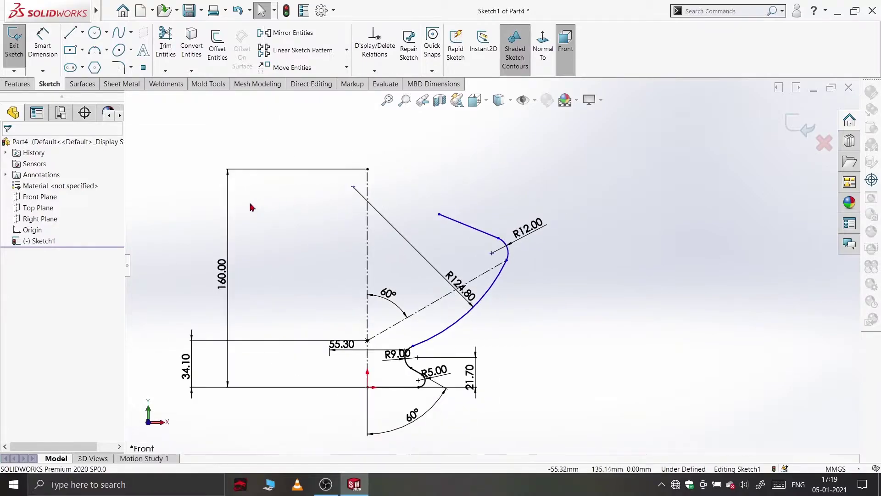
- Draw a three-point arc of about 8.4 mm radius that turns the sloping line's upper end toward vertical
left_click(95, 51)
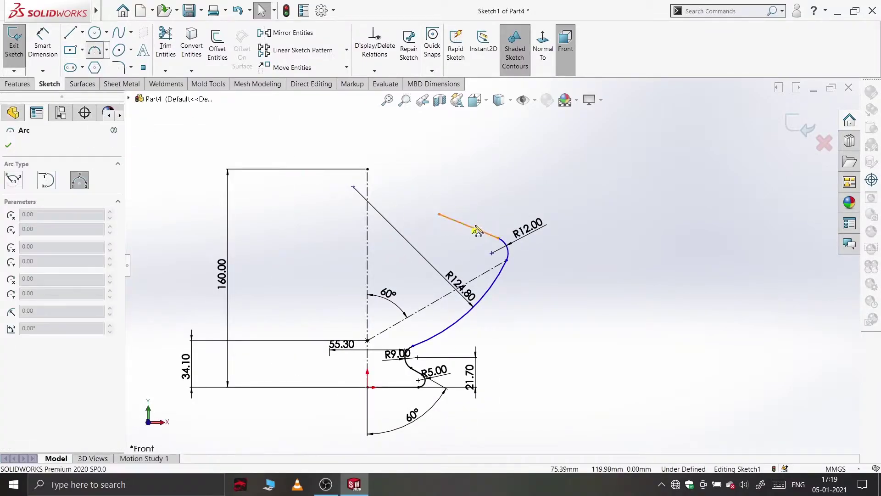
left_click(439, 201)
left_click(440, 215)
left_click(436, 206)
right_click(442, 171)
left_click(461, 212)
scroll(464, 193, "down", 2)
scroll(454, 205, "down", 1)
left_click_drag(425, 214, 408, 214)
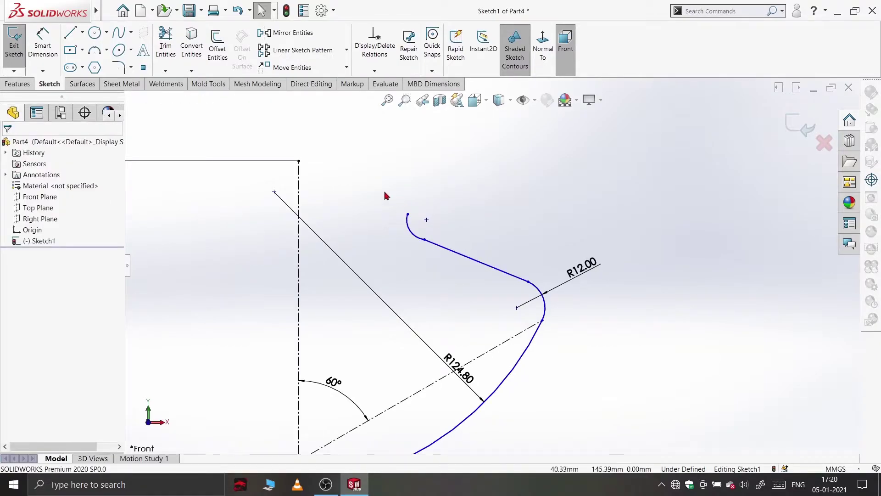
- Draw a vertical line about 15 mm long upward from the free end of the new arc
left_click(70, 32)
left_click(408, 178)
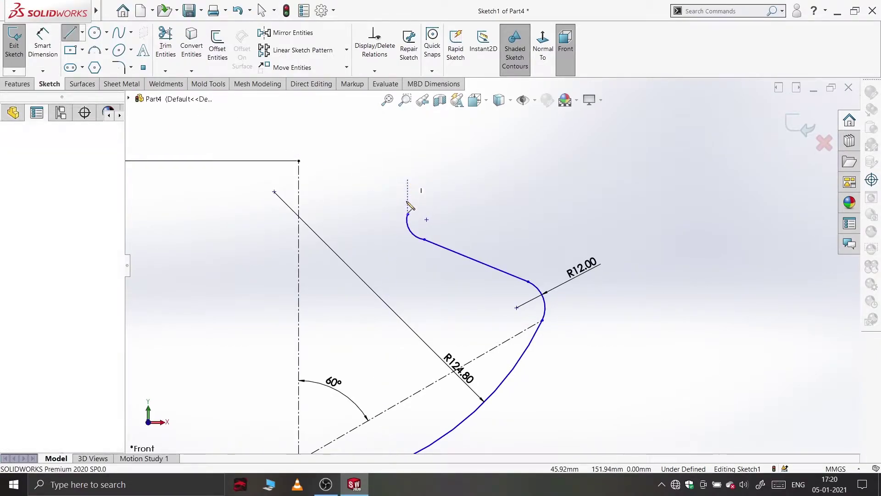
left_click(408, 214)
key("Escape")
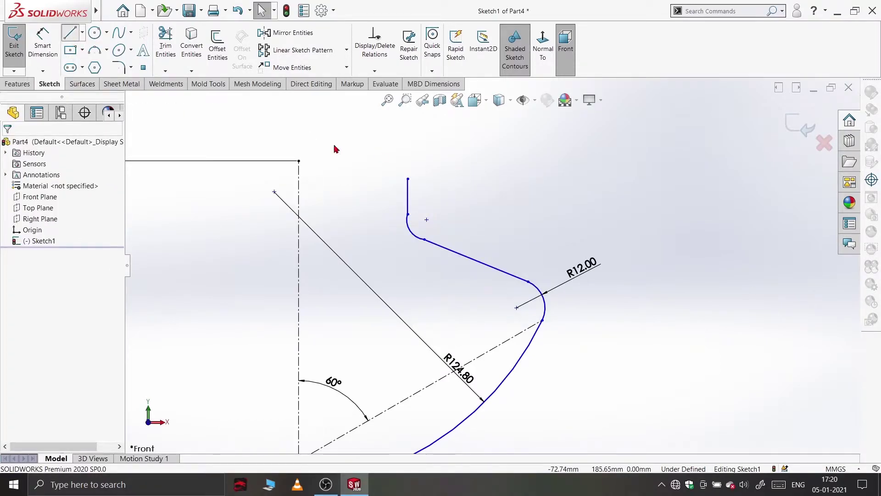
- From the vertical line's upper end, sketch a 90° tangent arc of about 3.9 mm radius and a horizontal line about 12 mm long outward
key("l")
left_click(408, 179)
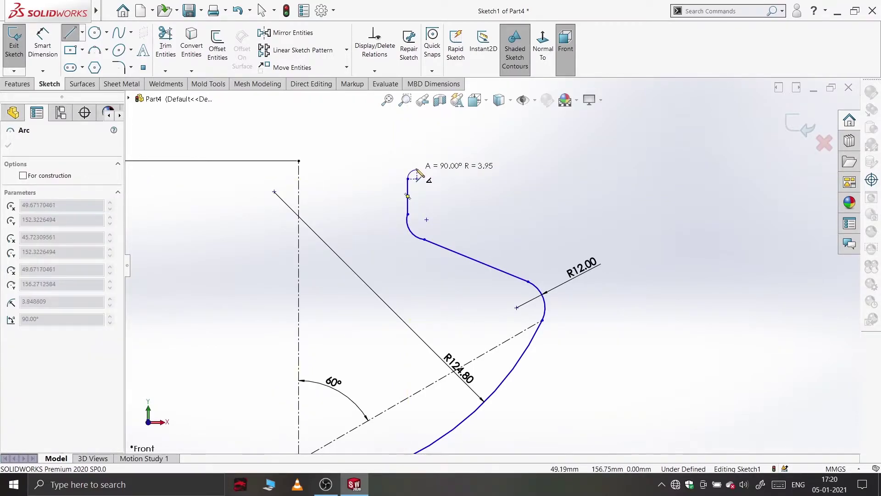
left_click(417, 170)
left_click(446, 169)
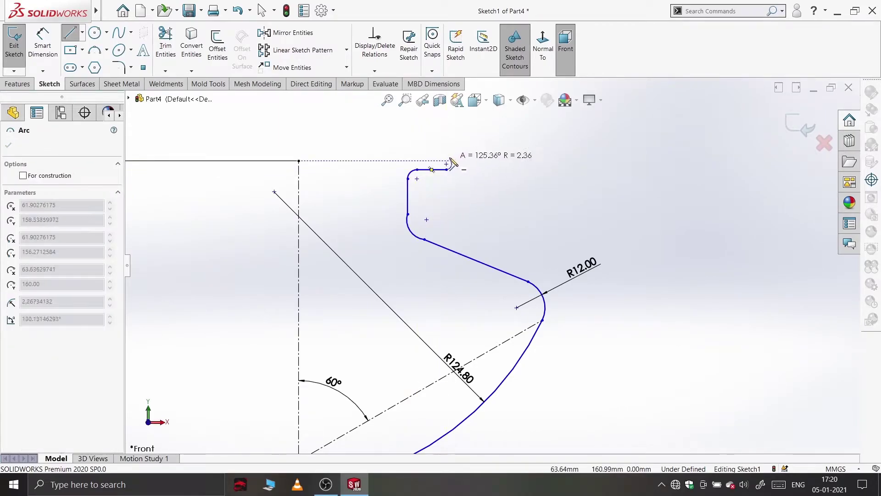
- Round the lip with a small tangent arc and join its upper end to the top of the vertical centerline with a line
left_click(447, 158)
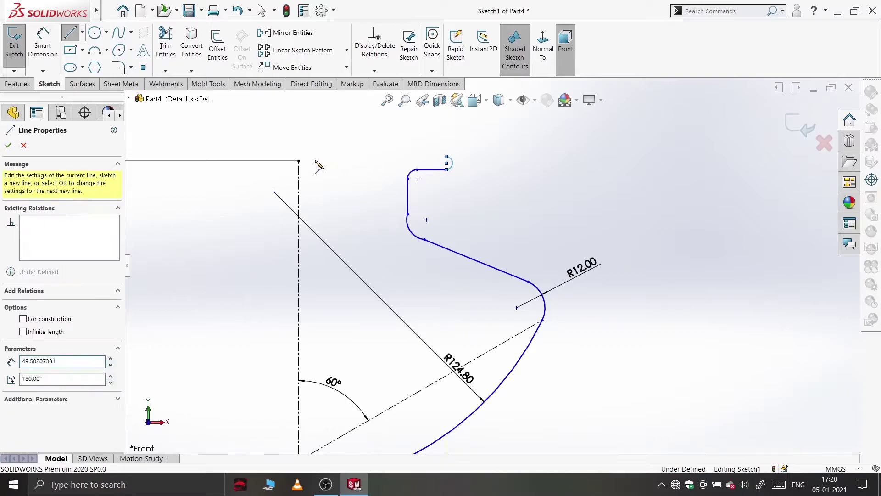
left_click(299, 161)
key("Escape")
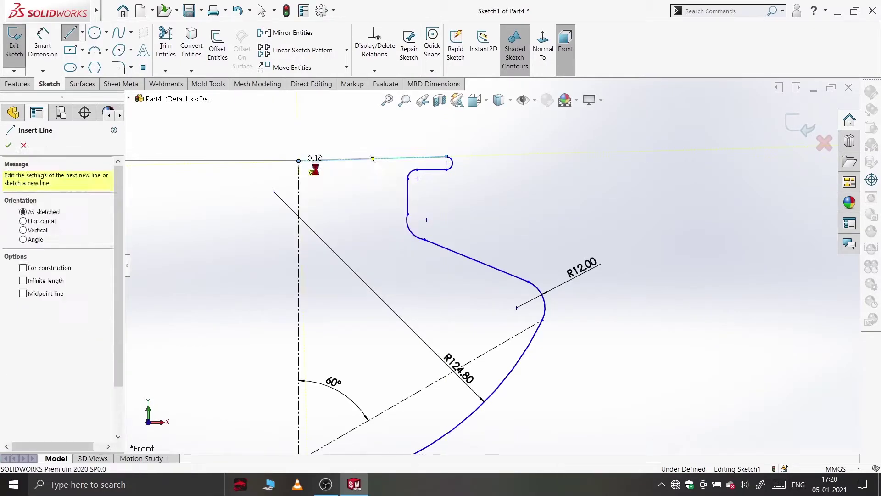
- Dimension the length of the short vertical line below the lip as 13.7 mm
left_click(42, 45)
key("z")
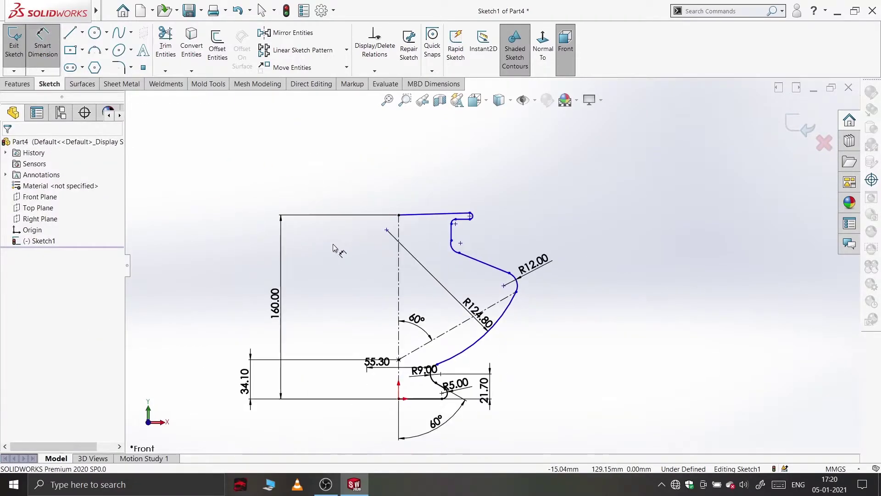
scroll(553, 335, "down", 3)
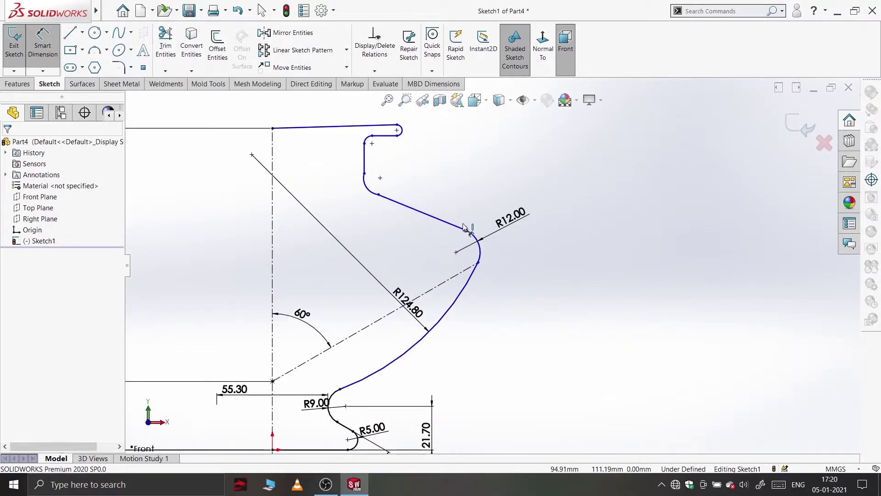
left_click(371, 166)
left_click(358, 177)
type("13.")
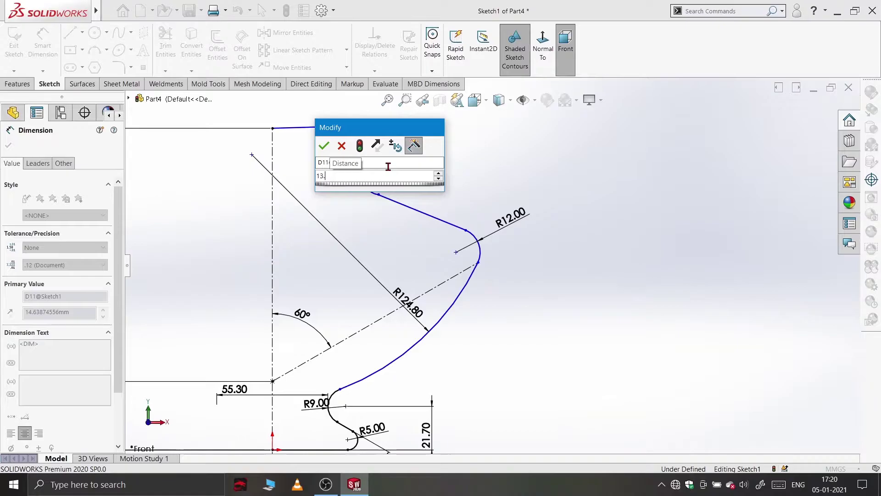
type("7")
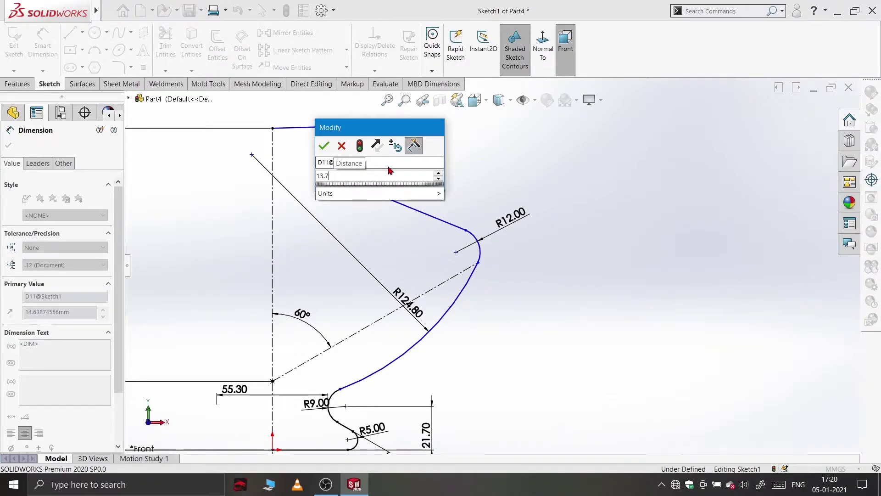
key("Return")
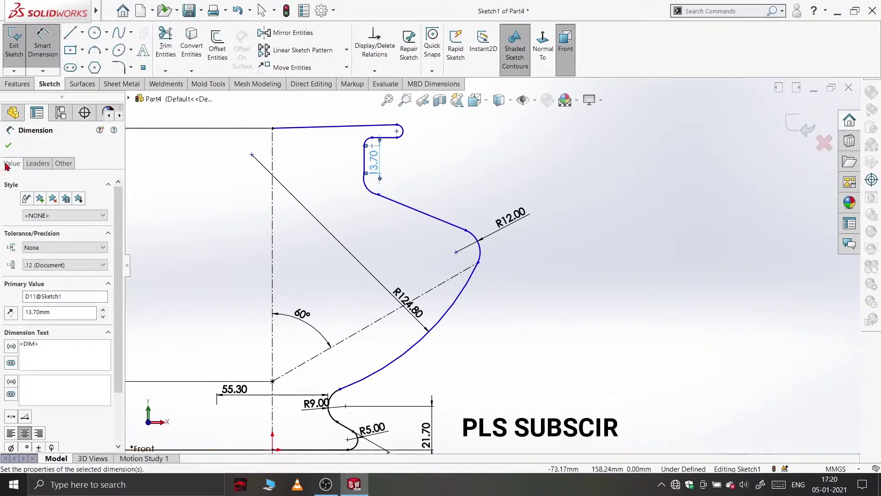
- Dimension the radius of the arc between the sloping line and the short vertical line as 12 mm
left_click(367, 191)
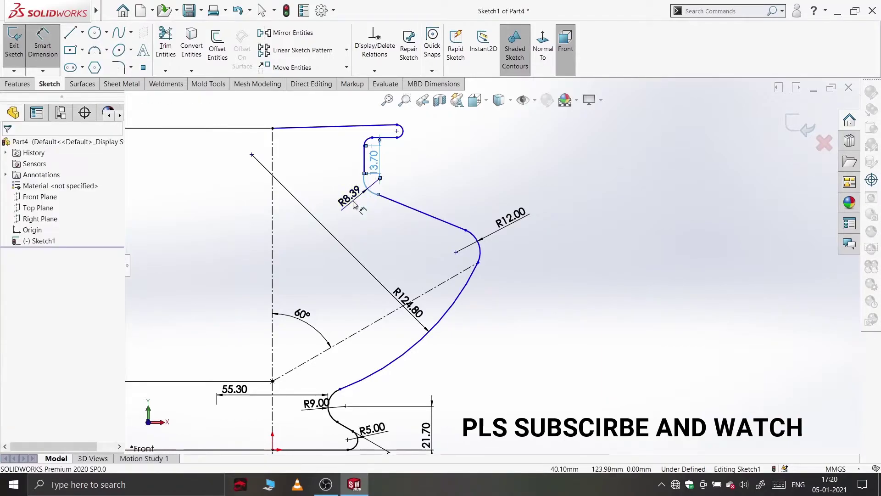
left_click(352, 198)
type("12")
key("Return")
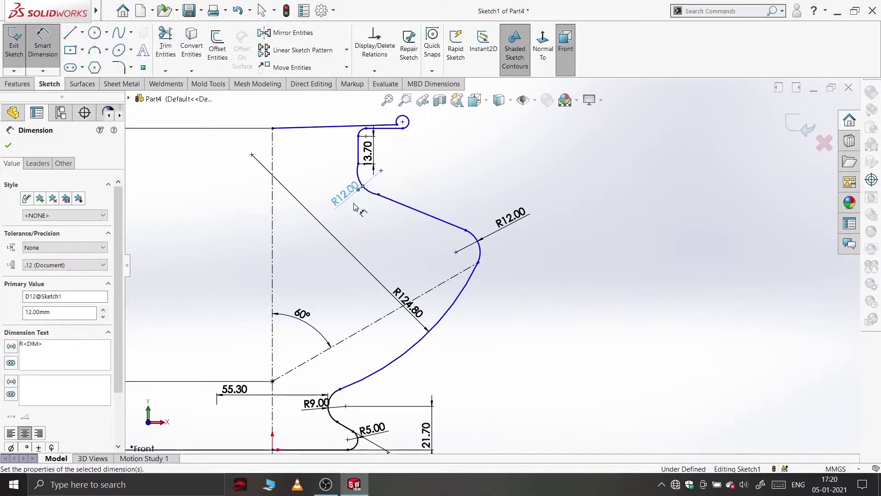
- Dimension the radius of the arc between the short vertical line and the horizontal lip line as 12 mm
scroll(373, 135, "down", 3)
scroll(373, 135, "down", 2)
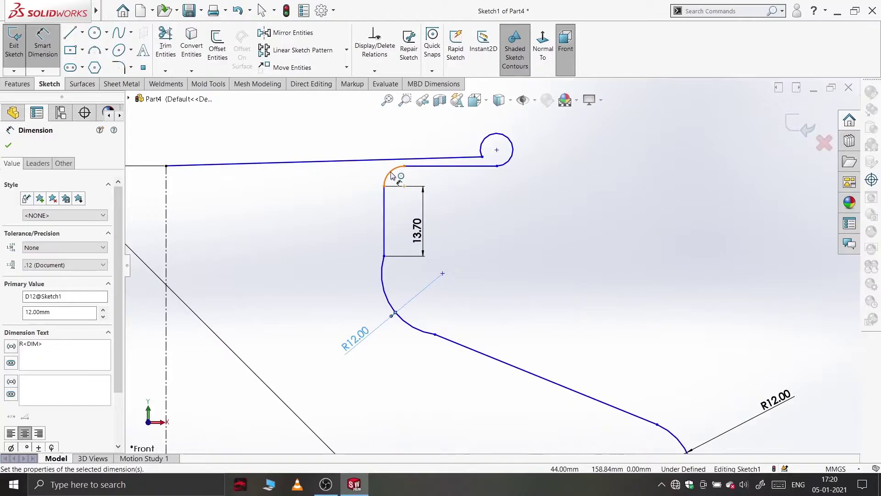
left_click(380, 174)
left_click(373, 176)
type("12")
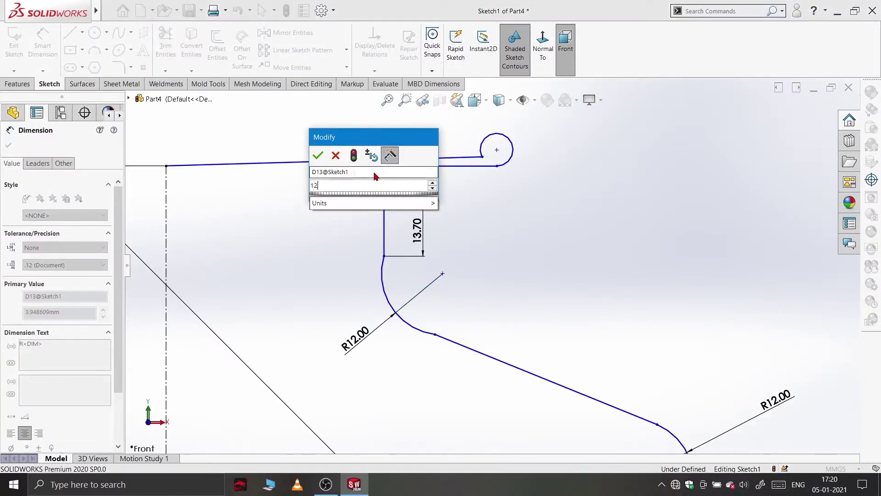
key("Return")
scroll(420, 204, "up", 3)
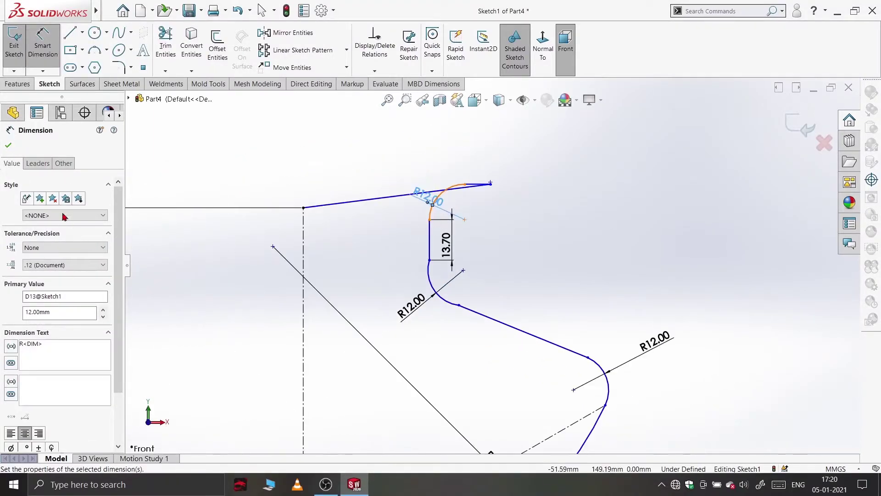
- Reshape the lip by moving the junction between its upper R12 arc and short horizontal line below the lip's rounded end
left_click(9, 146)
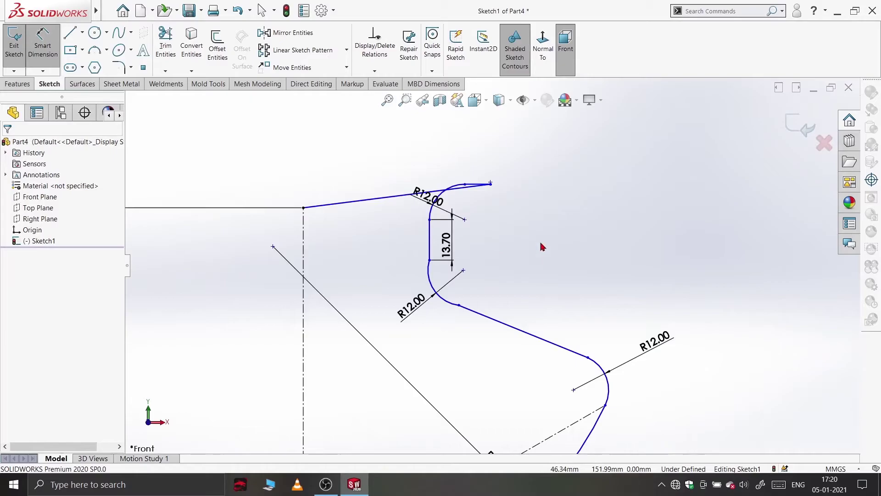
left_click(452, 190)
left_click(505, 222)
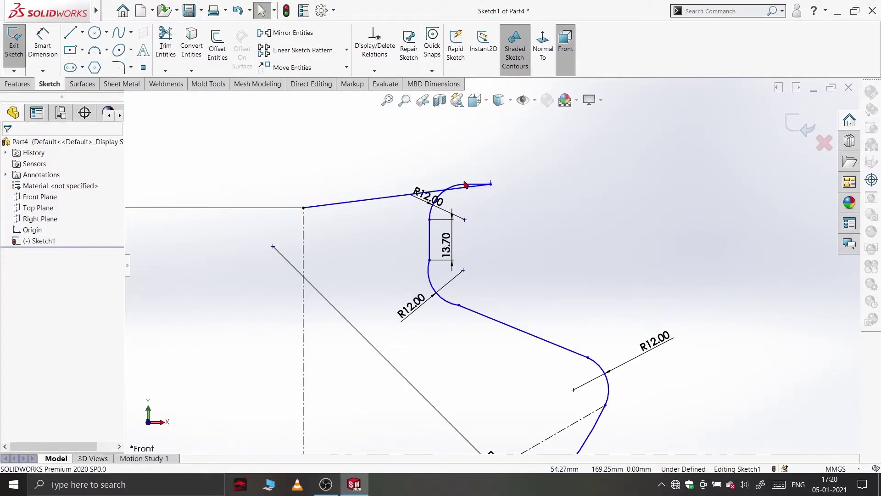
mouse_move(465, 185)
left_mouse_down()
mouse_move(487, 209)
mouse_move(477, 218)
left_mouse_up()
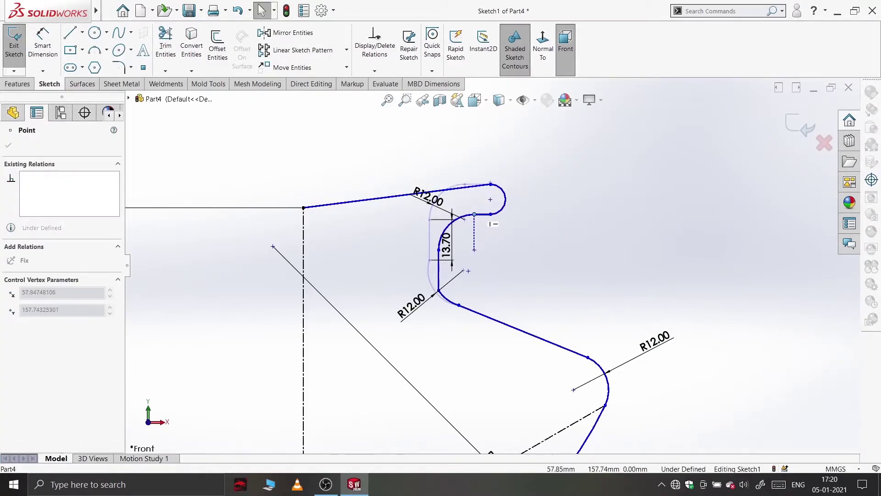
left_click(527, 258)
- Make the sloping shoulder line tangent to the R12 arcs at both of its ends
scroll(530, 293, "up", 3)
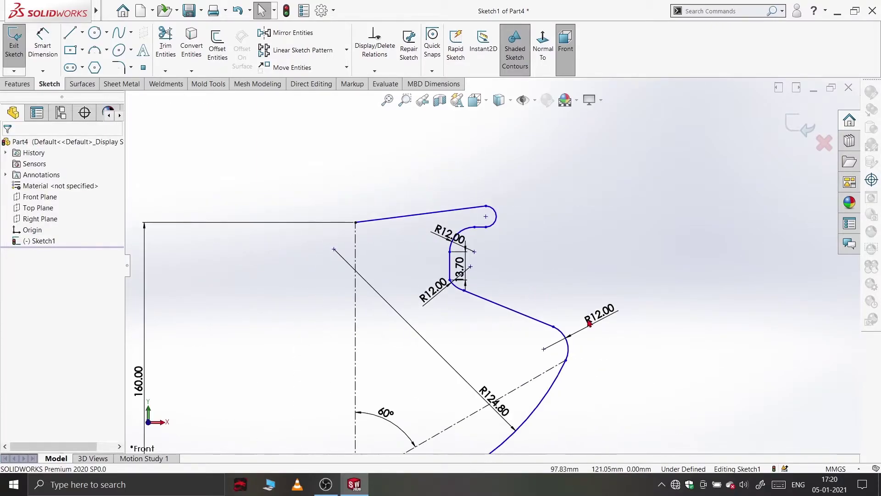
left_click(554, 328)
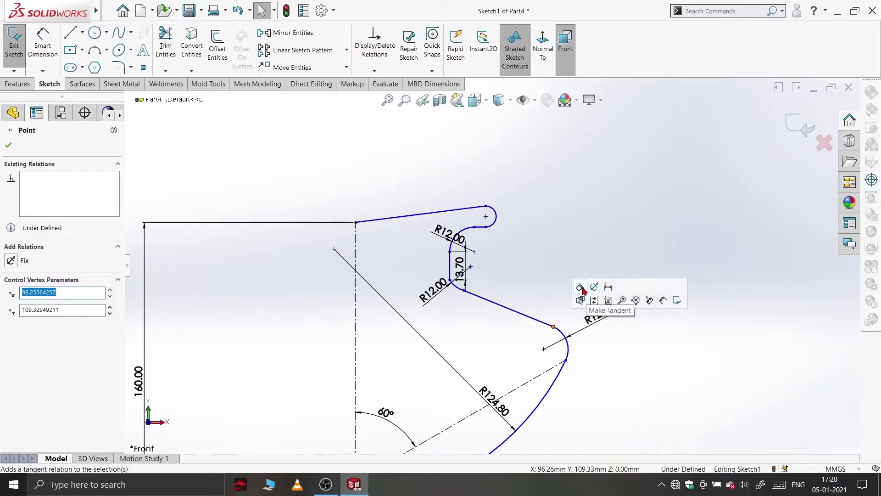
left_click(480, 318)
left_click(464, 291)
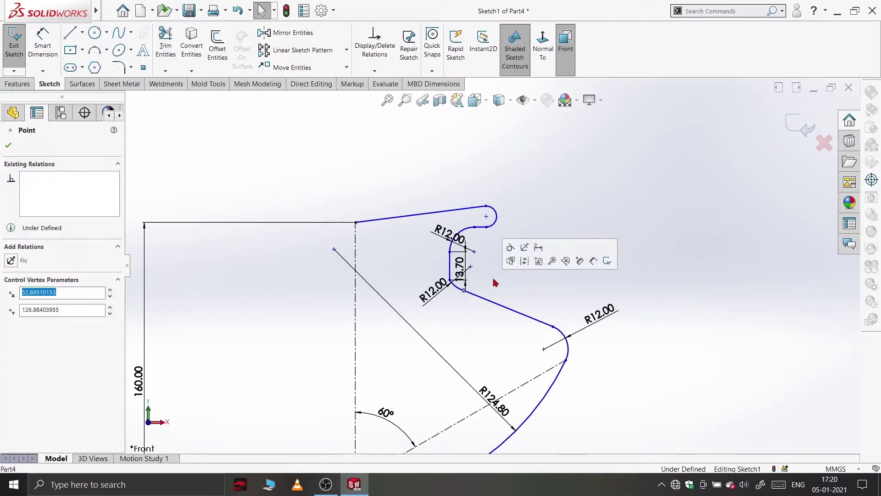
scroll(455, 296, "down", 2)
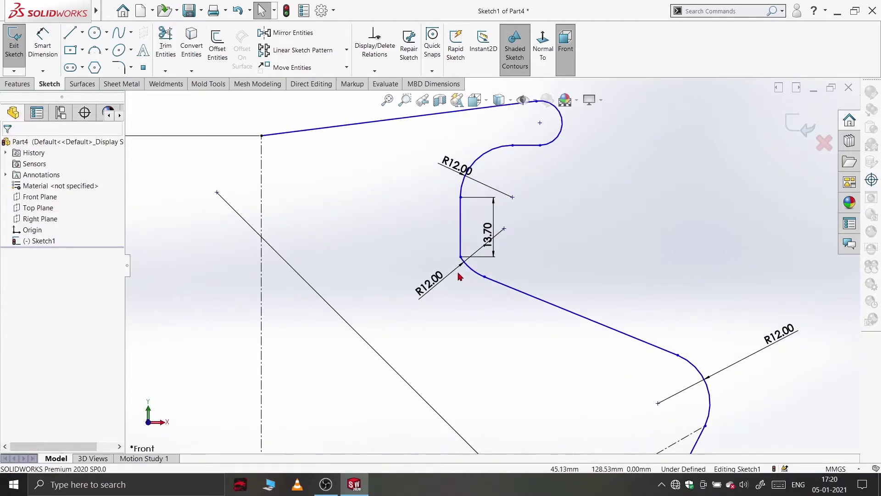
- Dimension the radius of the small rounded lip arc as 5 mm
scroll(459, 278, "up", 2)
left_click(38, 37)
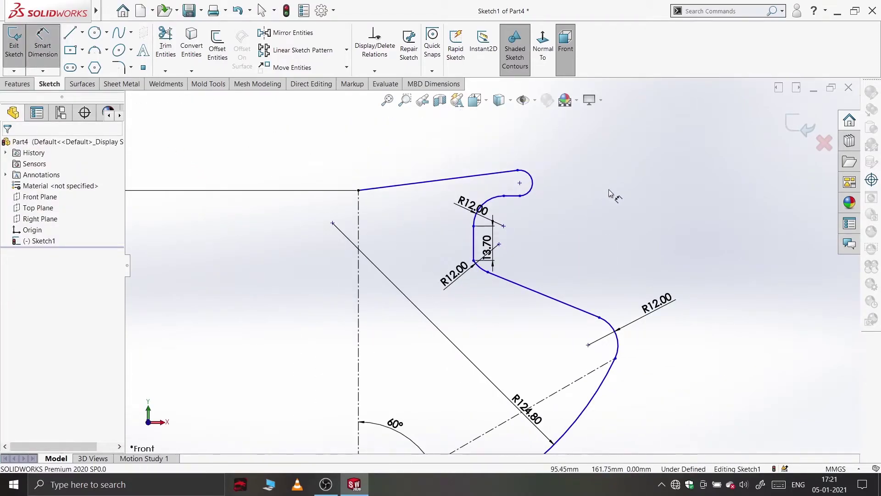
left_click(547, 194)
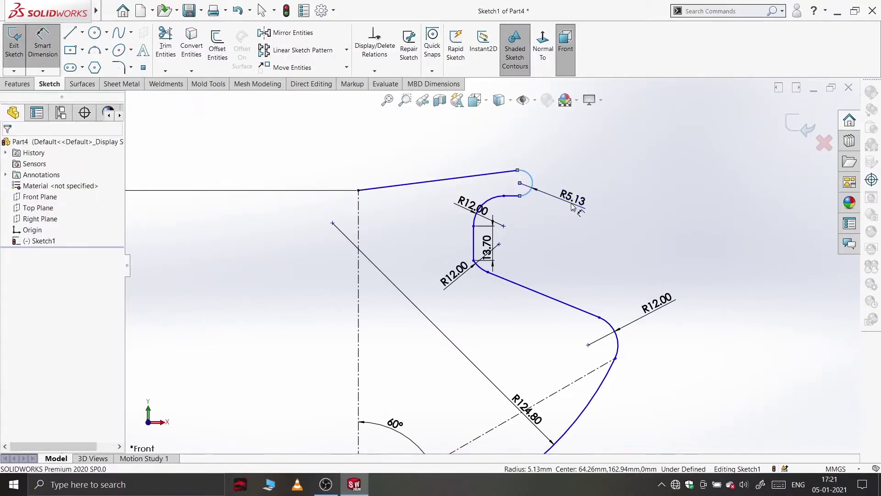
left_click(573, 206)
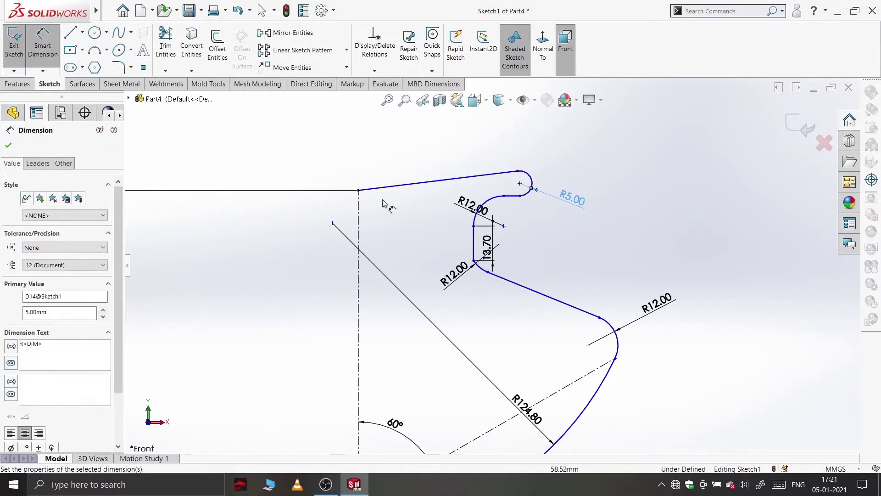
left_click(10, 145)
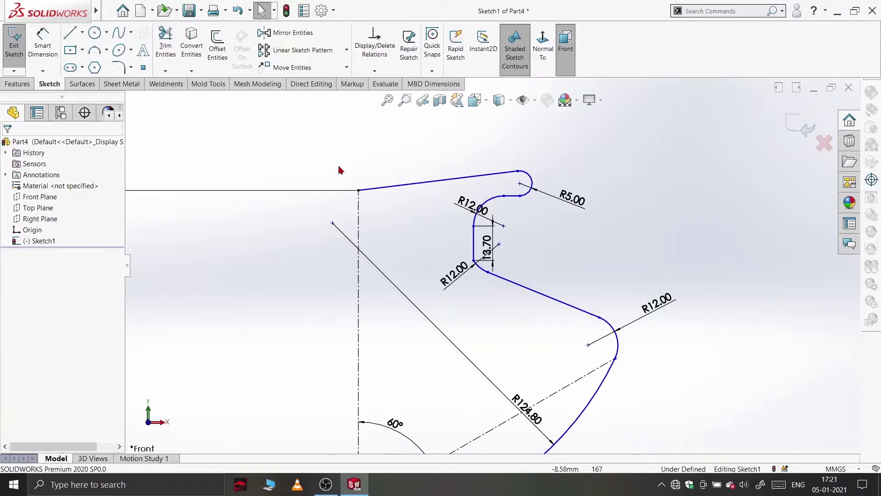
- Make the line joining the centerline's upper end to the lip horizontal
left_click(399, 187)
left_click(430, 158)
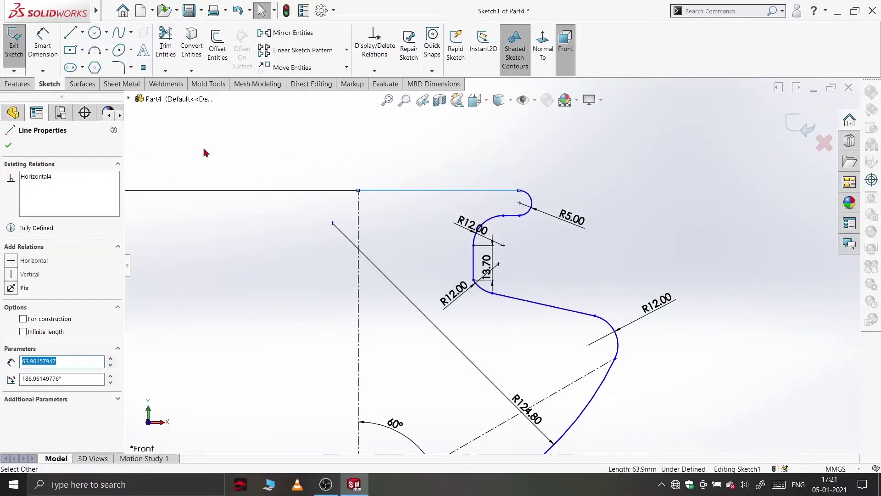
left_click(8, 145)
- Dimension the distance from the vertical centerline to the outer edge of the lip arc as 35 mm
left_click(43, 46)
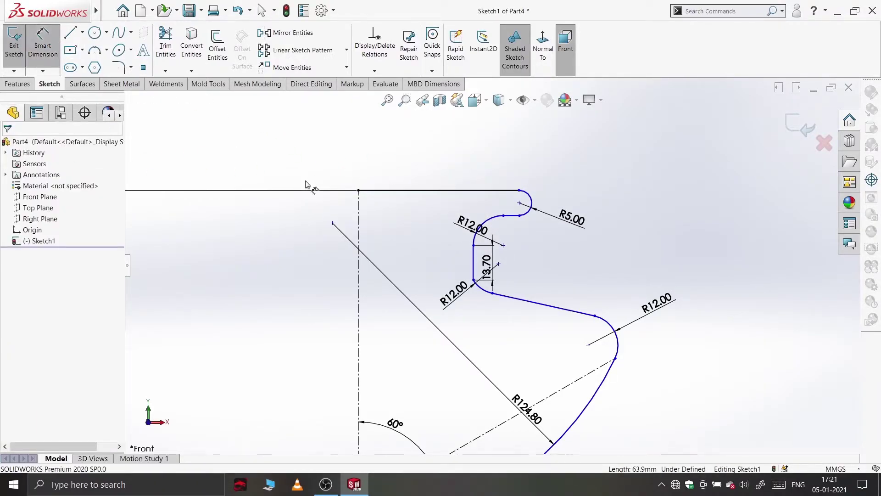
left_click(358, 214)
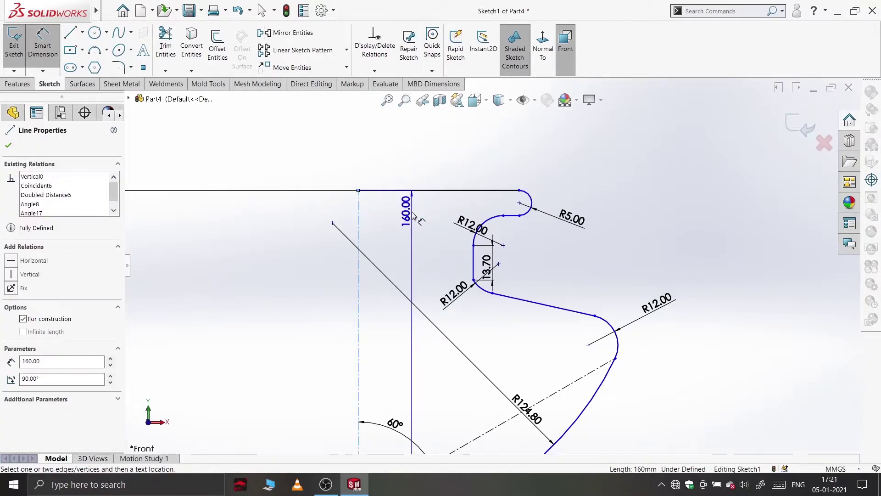
left_click(533, 204)
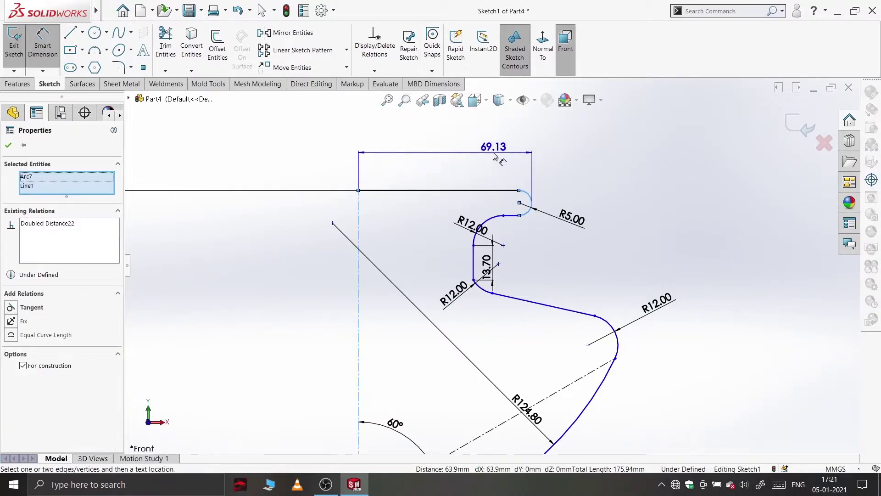
left_click(496, 148)
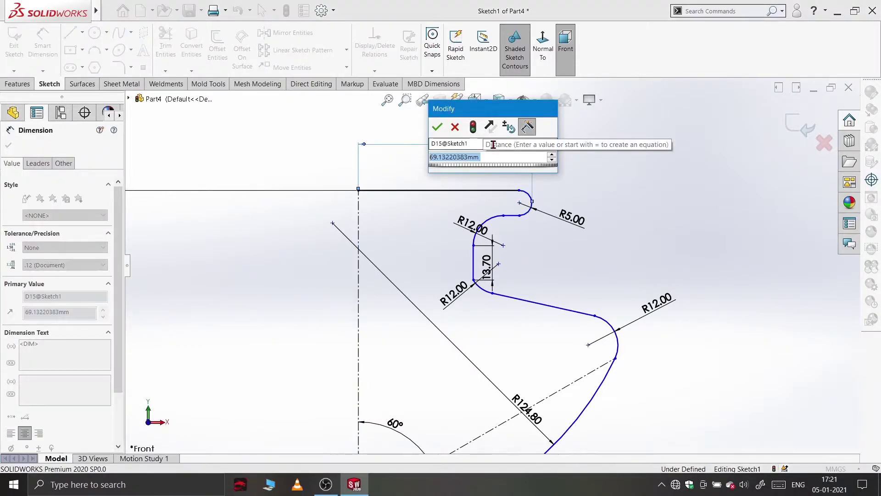
key("Return")
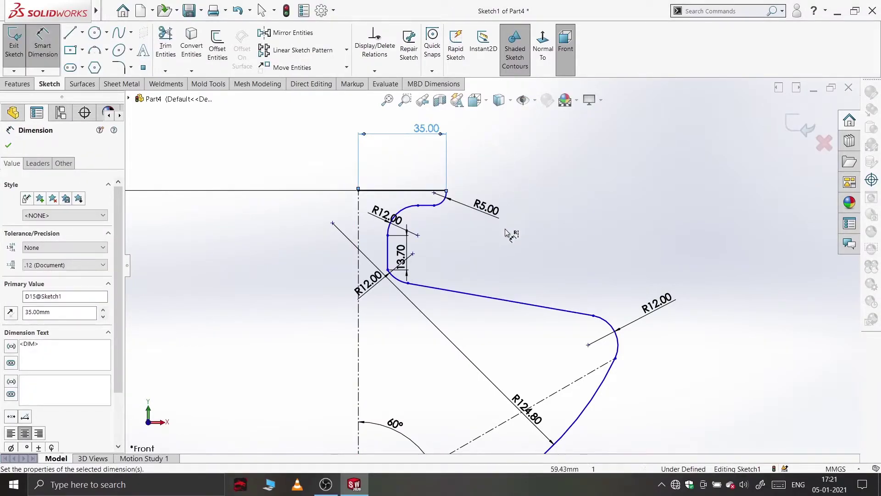
left_click(8, 147)
- Make the short vertical neck line tangent to the R12 arc at its lower end
scroll(440, 220, "down", 3)
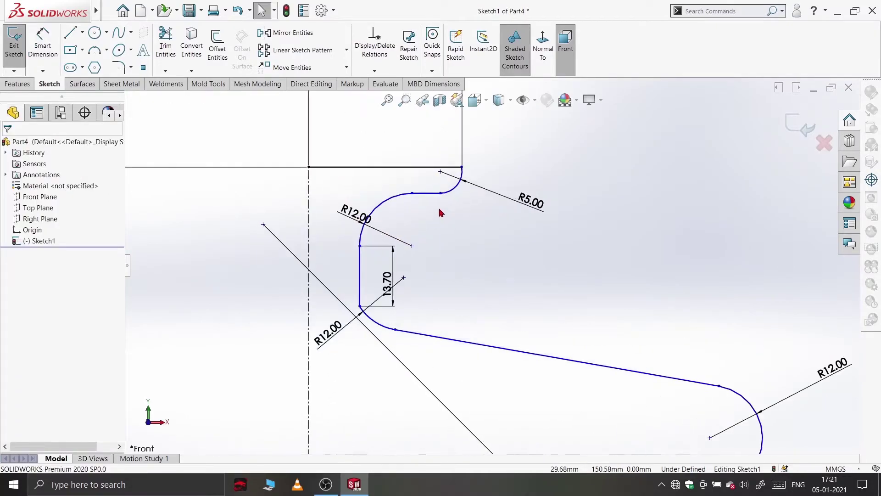
scroll(453, 221, "up", 1)
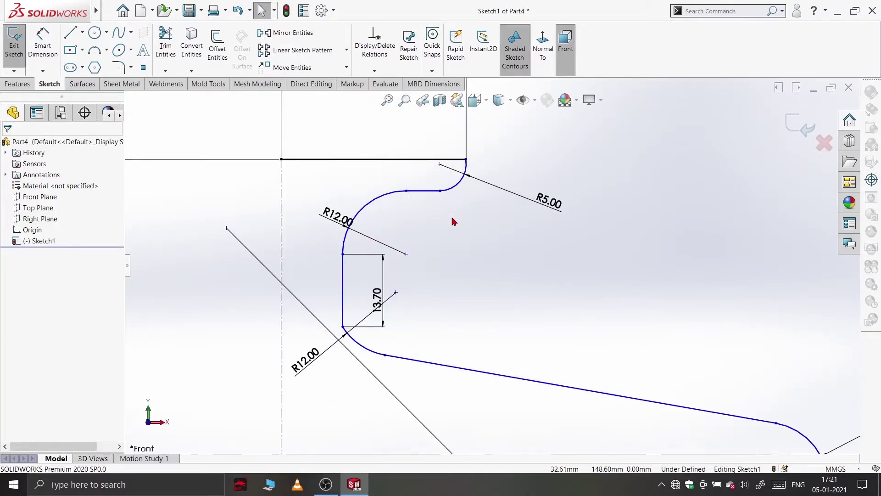
scroll(471, 288, "up", 2)
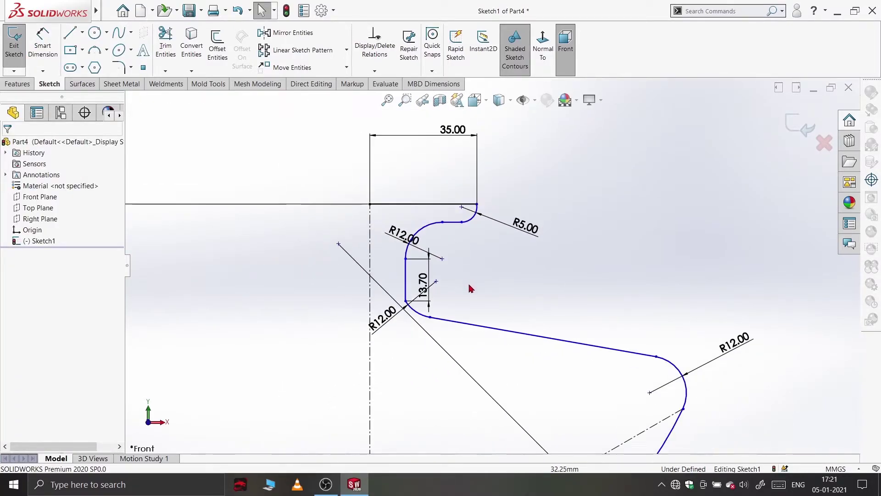
left_click(405, 301)
left_click(462, 250)
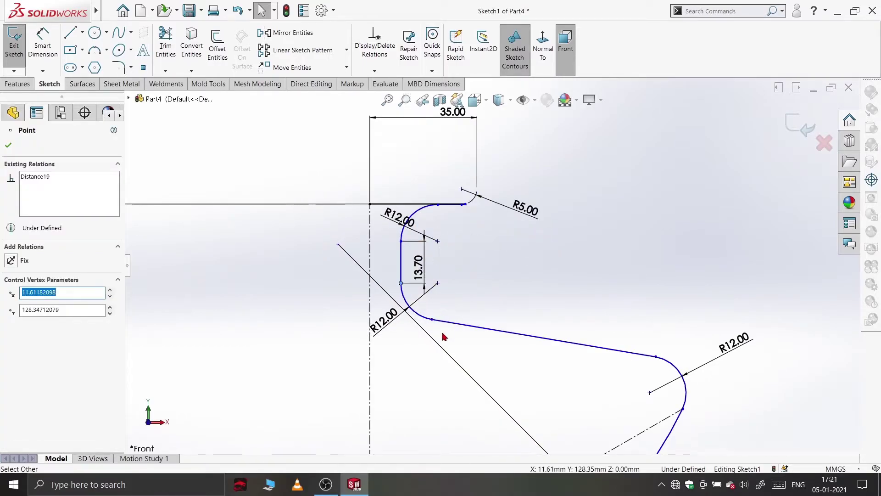
- Move the center of the R5 lip arc below the horizontal top line to restore the rounded lip shape
scroll(468, 224, "down", 1)
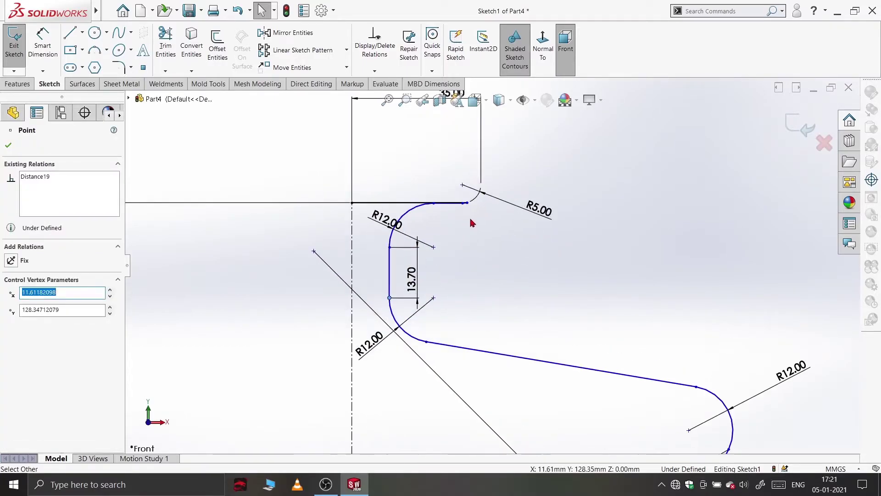
scroll(487, 222, "down", 2)
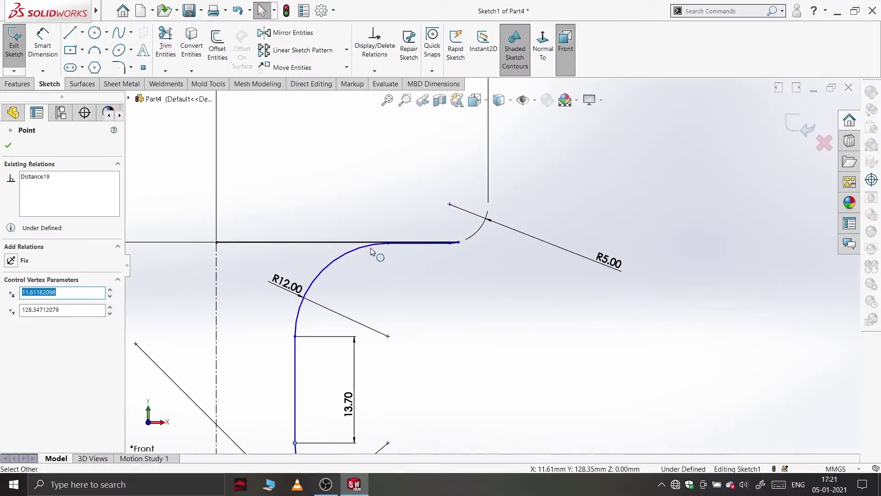
left_click(375, 249)
key("Escape")
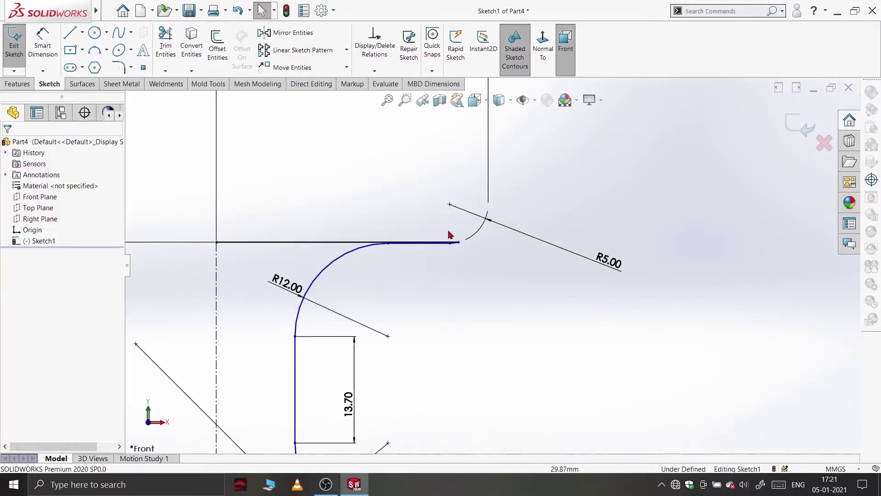
left_click_drag(450, 205, 450, 276)
key("Escape")
scroll(537, 333, "up", 3)
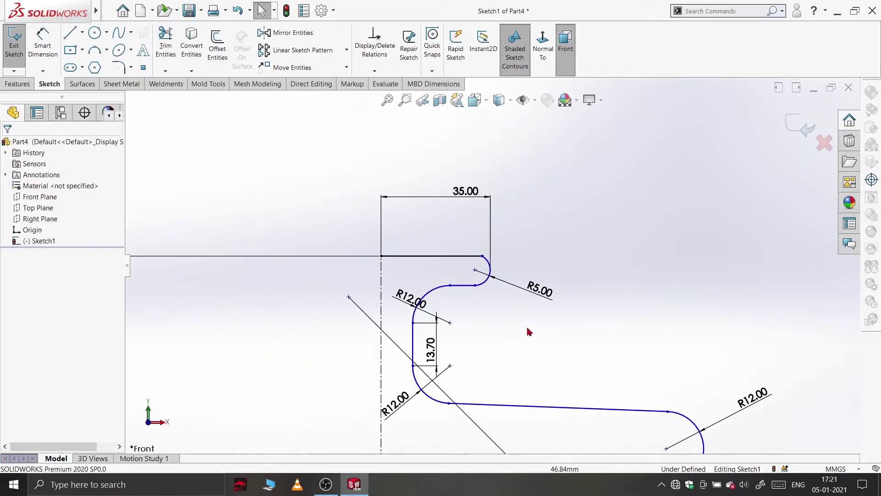
- Examine the relations between the shoulder line and outer R12 arc, and those of the R9 arc near the base
scroll(529, 341, "up", 2)
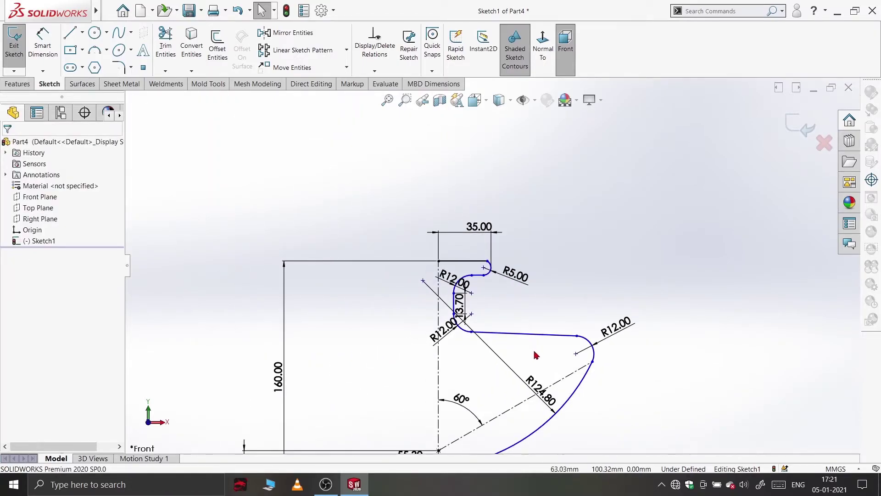
scroll(536, 355, "up", 3)
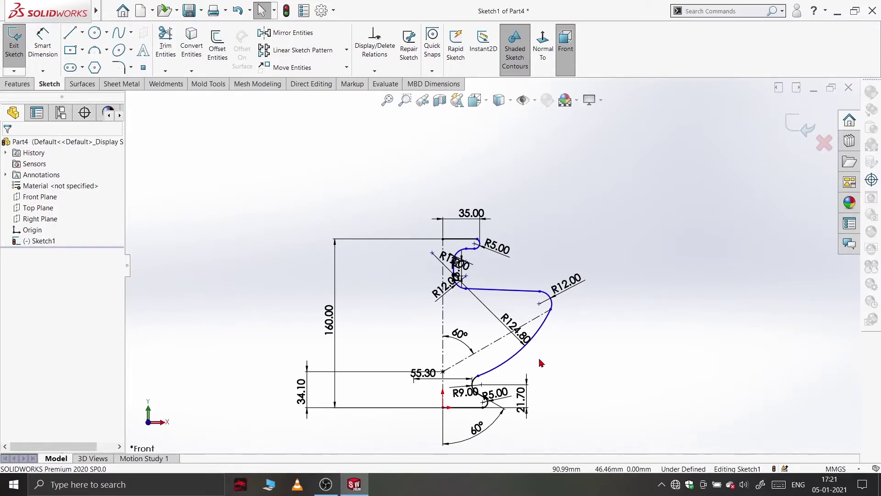
scroll(519, 300, "down", 3)
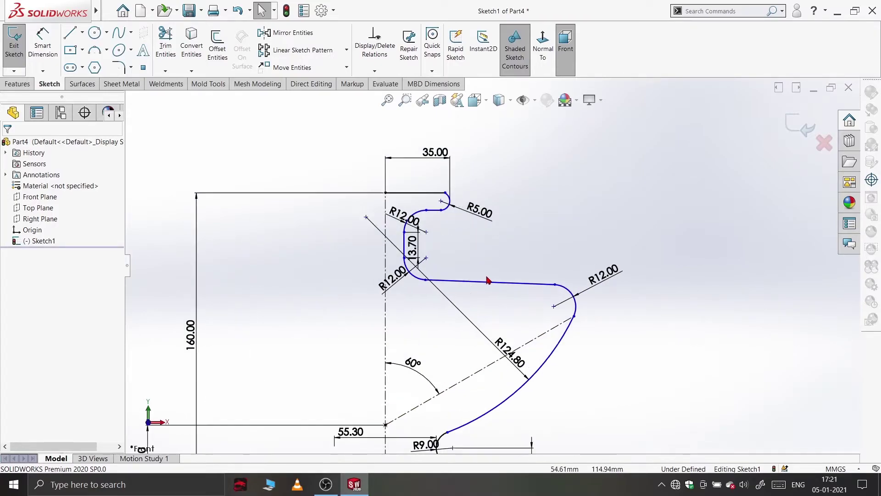
left_click(538, 289)
left_click(565, 289, "ctrl")
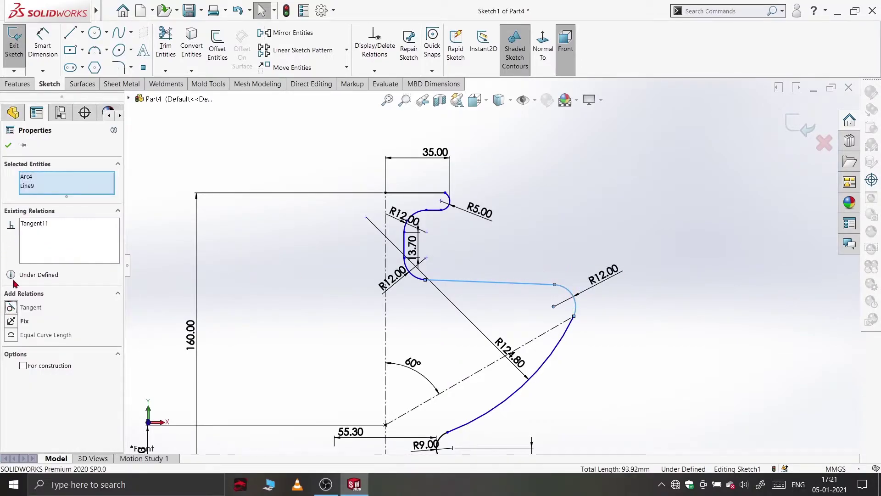
left_click(672, 372)
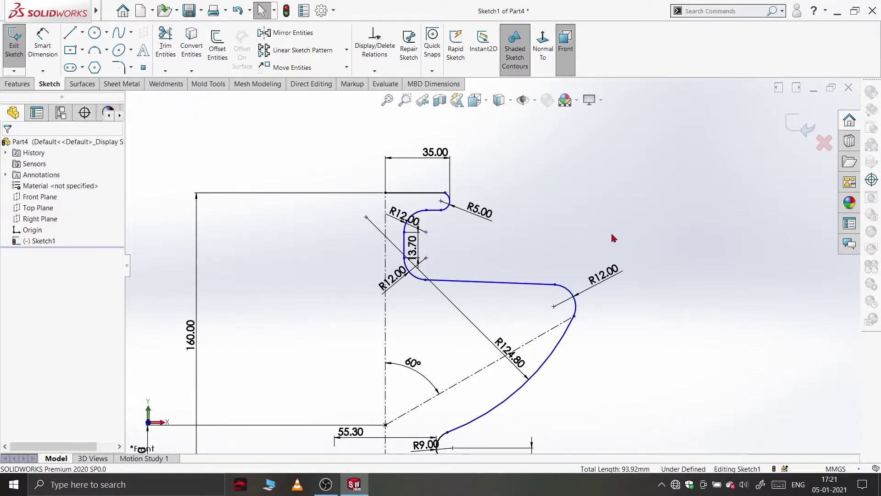
scroll(482, 417, "down", 2)
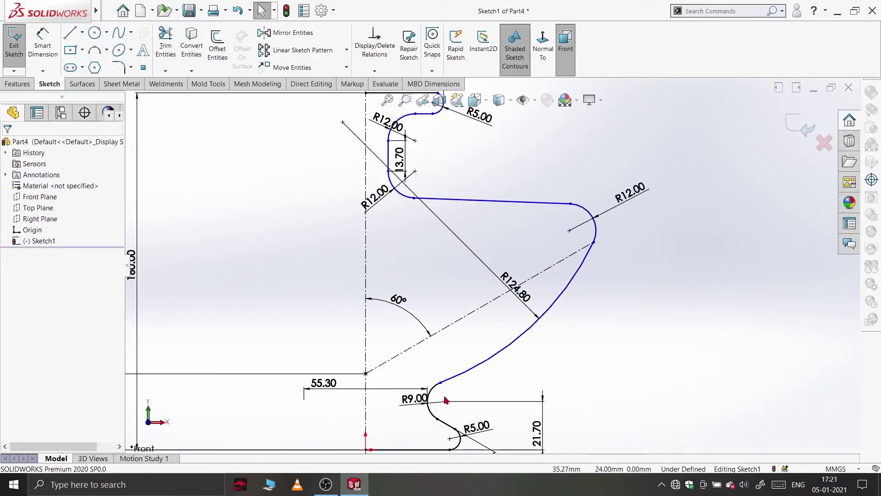
left_click(451, 386)
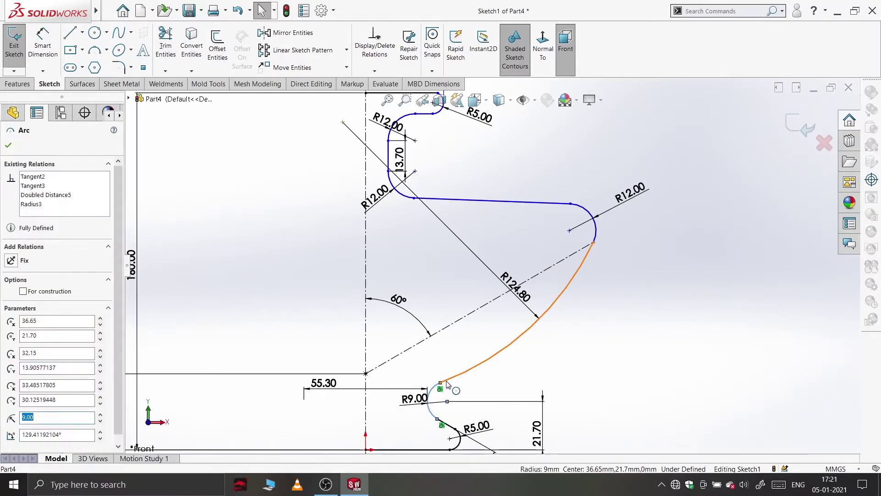
left_click(643, 366)
- Dimension the vertical distance between the centers of the R9 arc near the base and the outer R12 arc as 59.7 mm
left_click(42, 45)
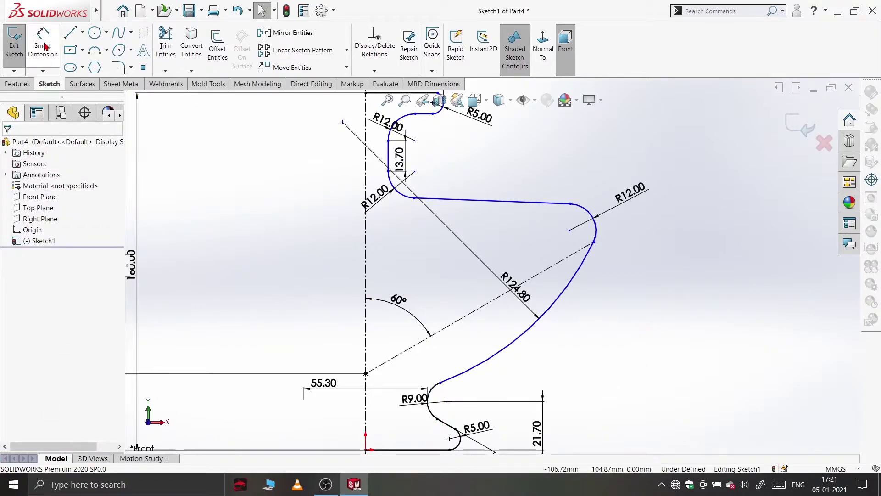
left_click(448, 403)
left_click(569, 231)
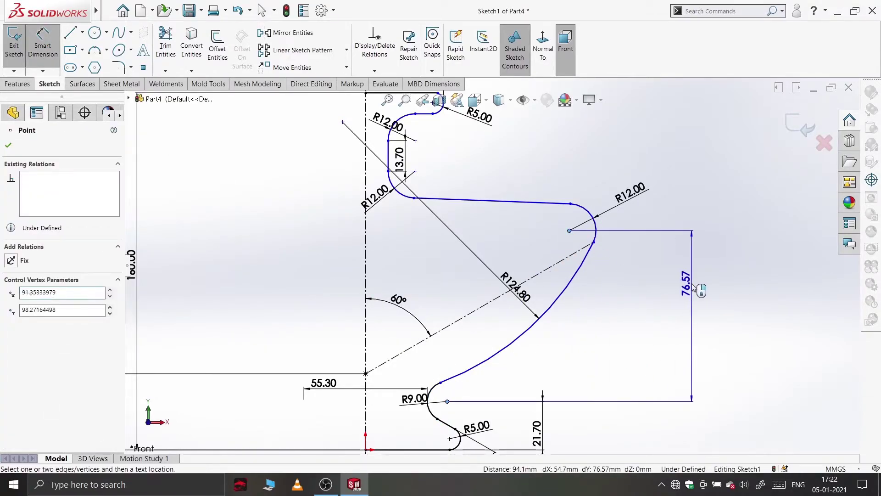
left_click(691, 284)
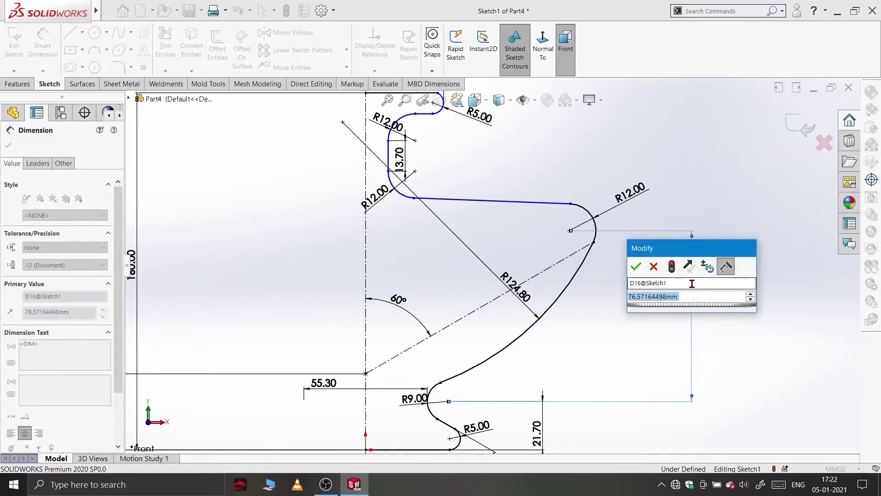
type("58")
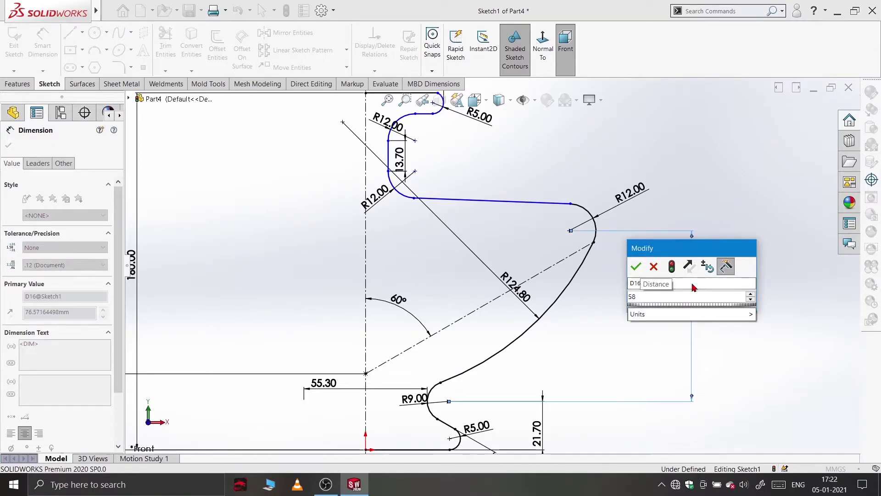
key("BackSpace")
type("9.7")
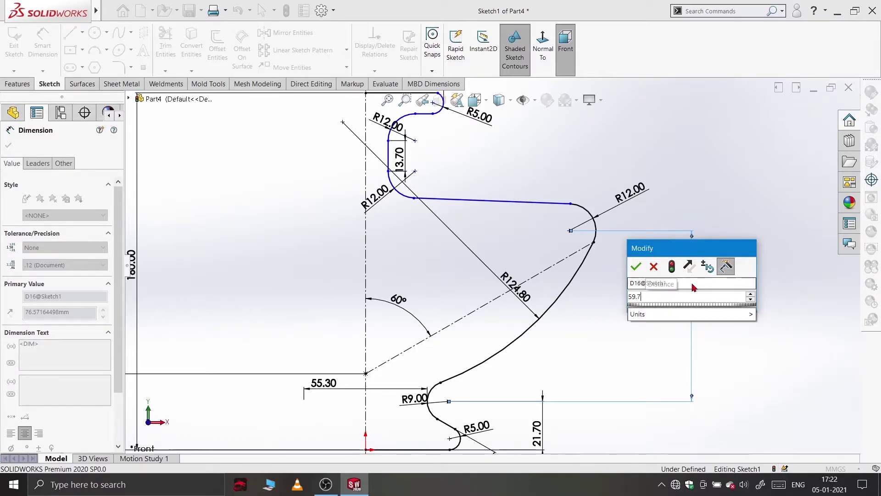
key("Return")
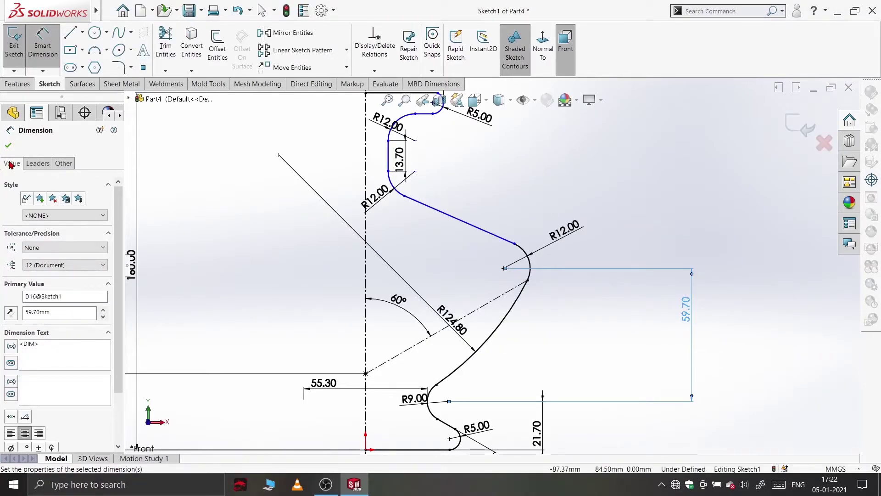
left_click(8, 146)
scroll(524, 193, "down", 1)
right_click(523, 193)
left_click(502, 196)
- Check the tangency between the sloped shoulder line and the outer R12 arc, and the shoulder line's own relations
left_click(505, 258)
left_click(517, 255, "ctrl")
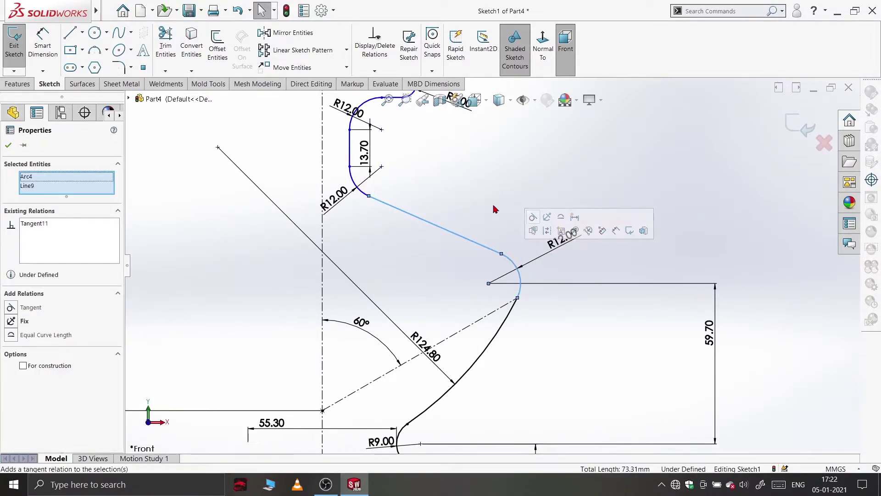
left_click(533, 216)
left_click(466, 238)
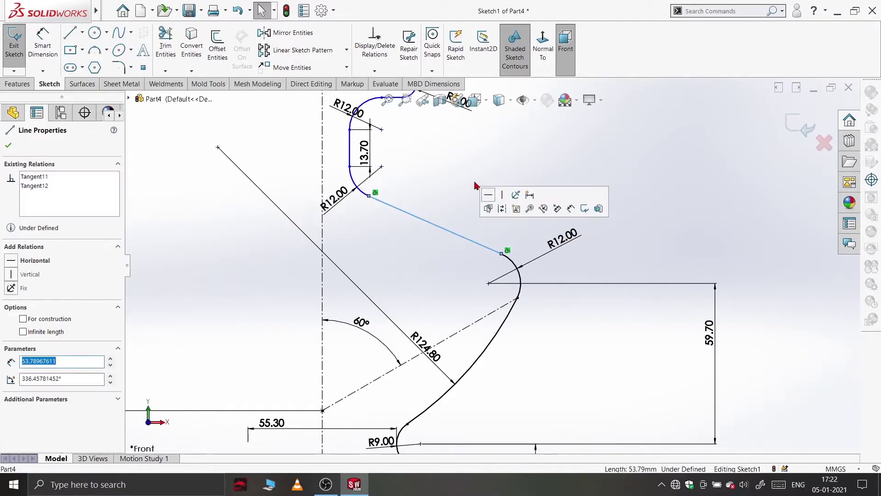
left_click(413, 184)
- Make the horizontal top line tangent to the R5 lip arc
scroll(450, 188, "up", 3)
scroll(475, 202, "down", 5)
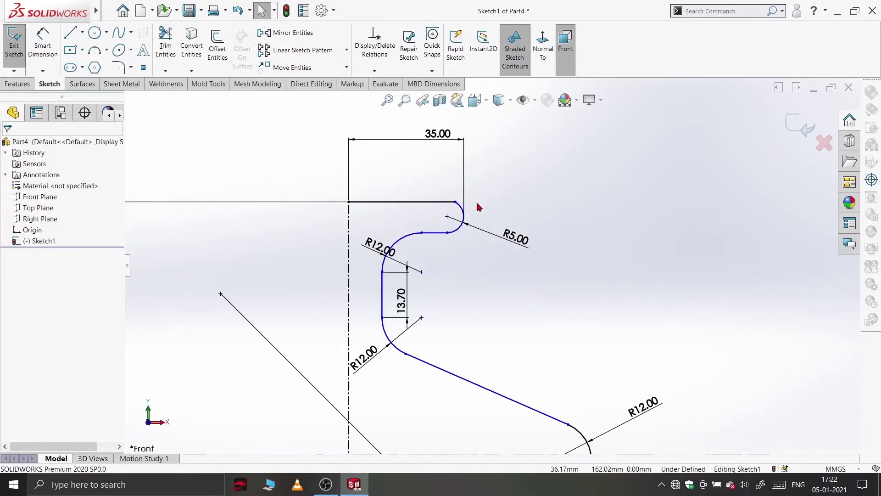
left_click(449, 202)
left_click(459, 205, "ctrl")
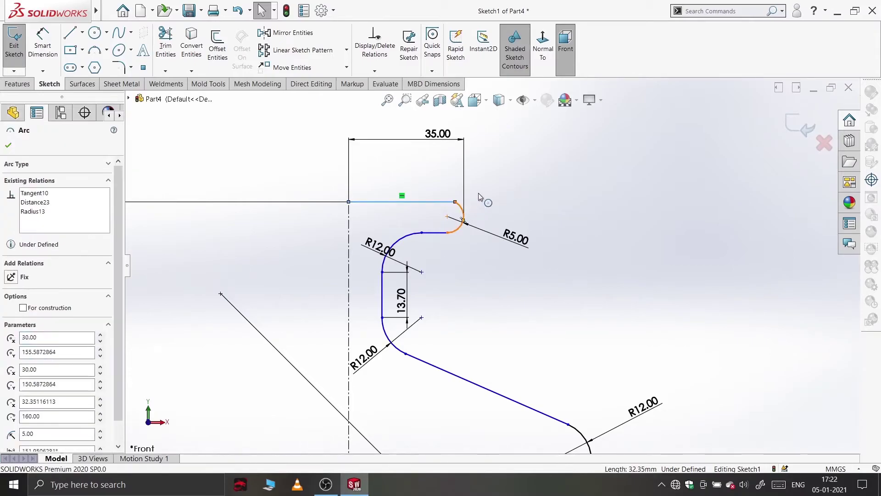
left_click(484, 166)
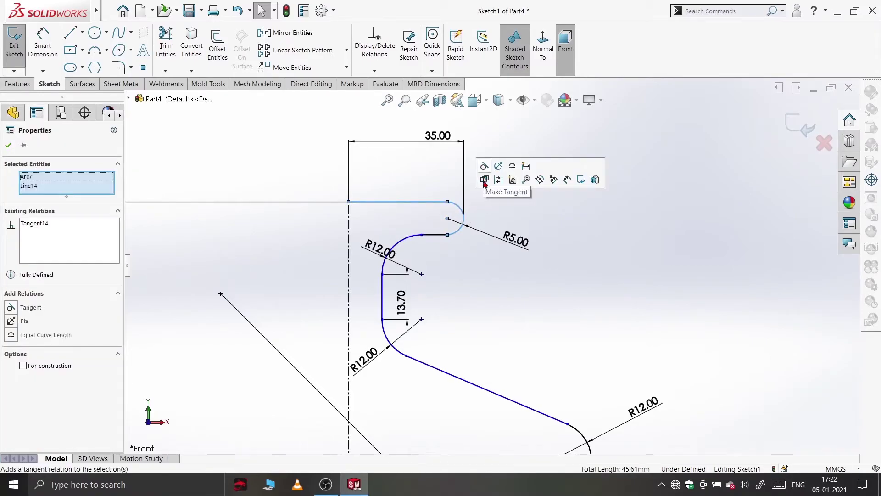
left_click(8, 145)
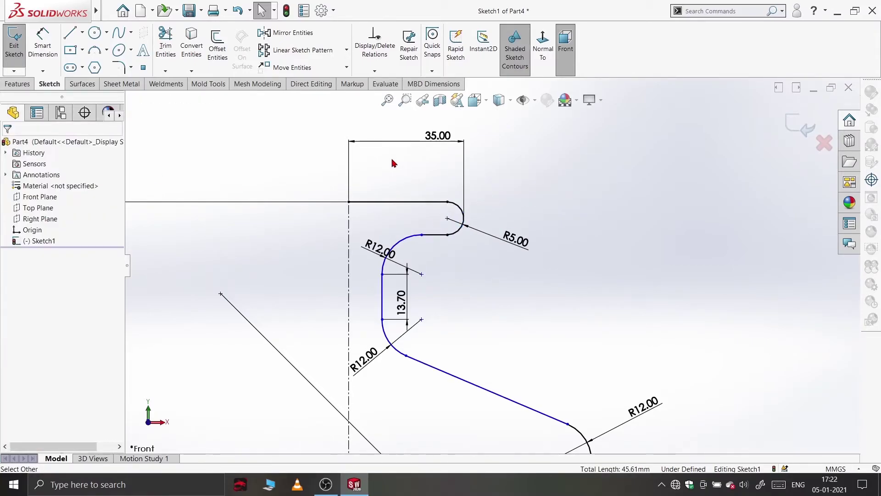
- Check the relations between the upper R12 neck arc and the short horizontal line under the lip
left_click(409, 236)
left_click(433, 236, "ctrl")
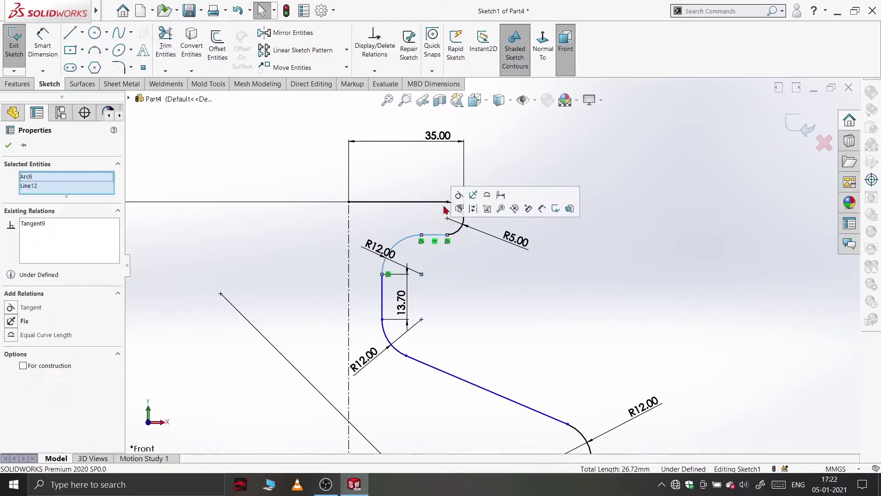
left_click(449, 314)
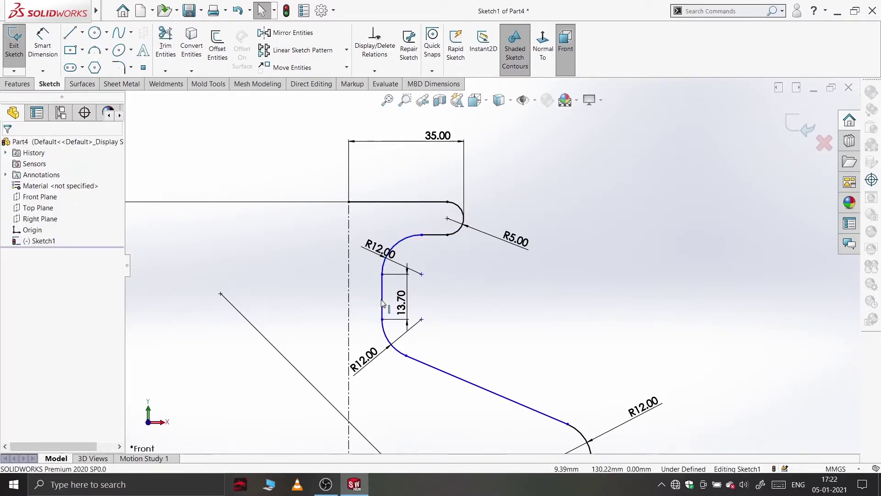
- Dimension the distance from the vertical centerline to the short vertical neck line as 15 mm
scroll(373, 287, "up", 3)
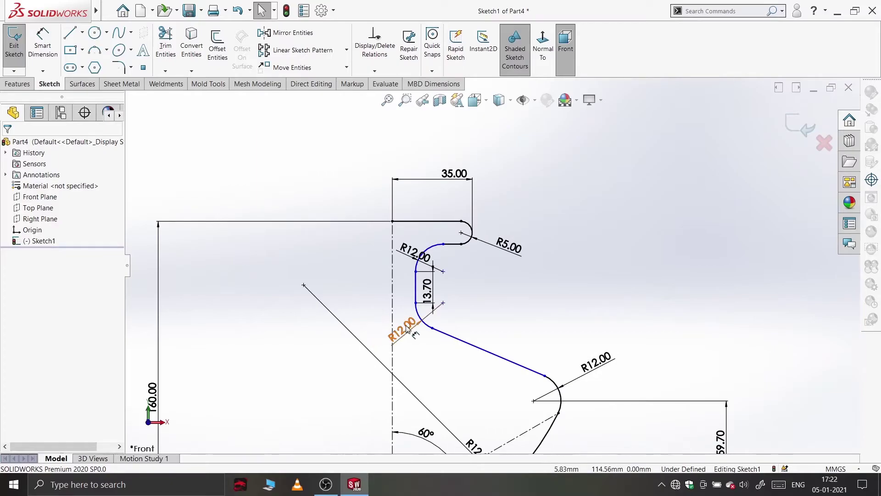
key("z")
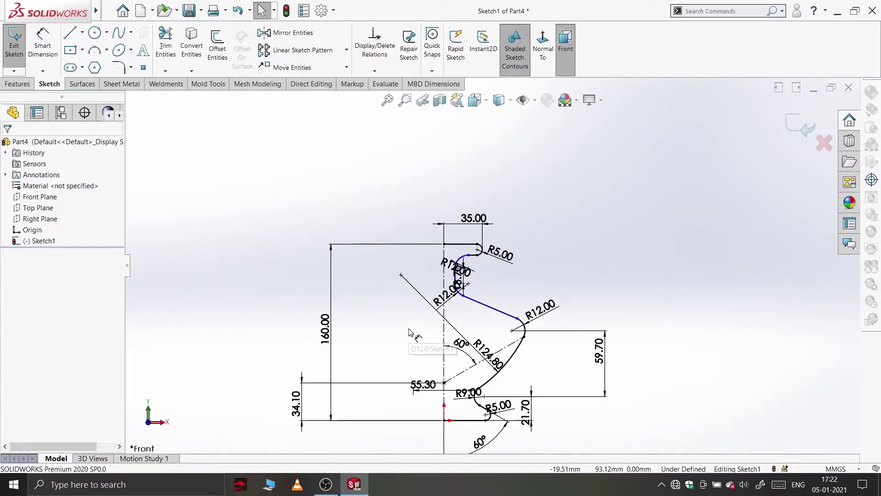
left_click(50, 44)
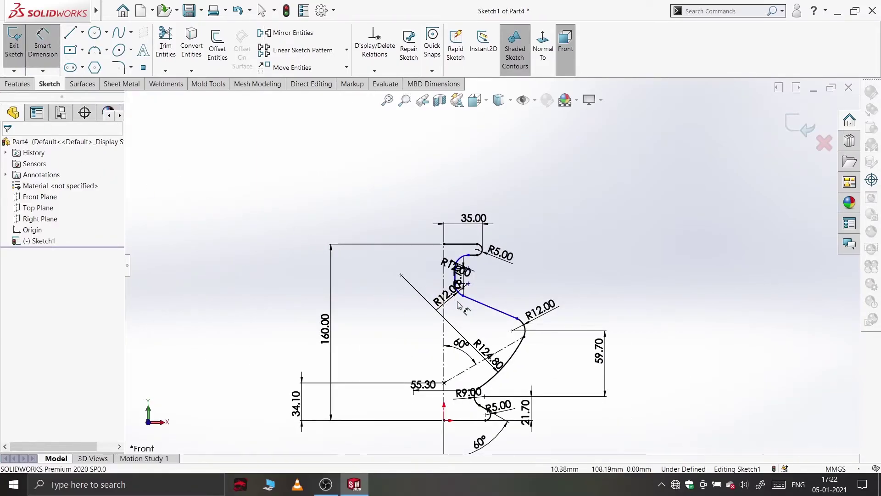
scroll(457, 293, "down", 4)
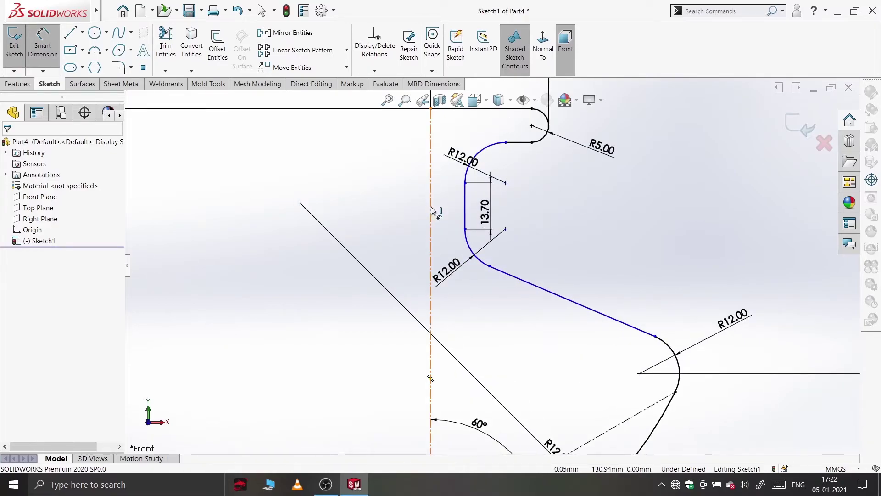
scroll(431, 210, "up", 4)
scroll(476, 238, "down", 4)
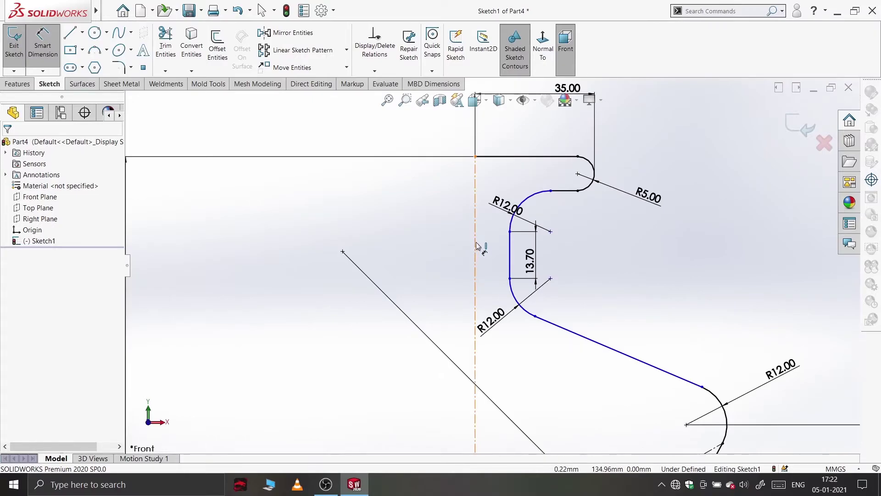
left_click(476, 247)
left_click(510, 250)
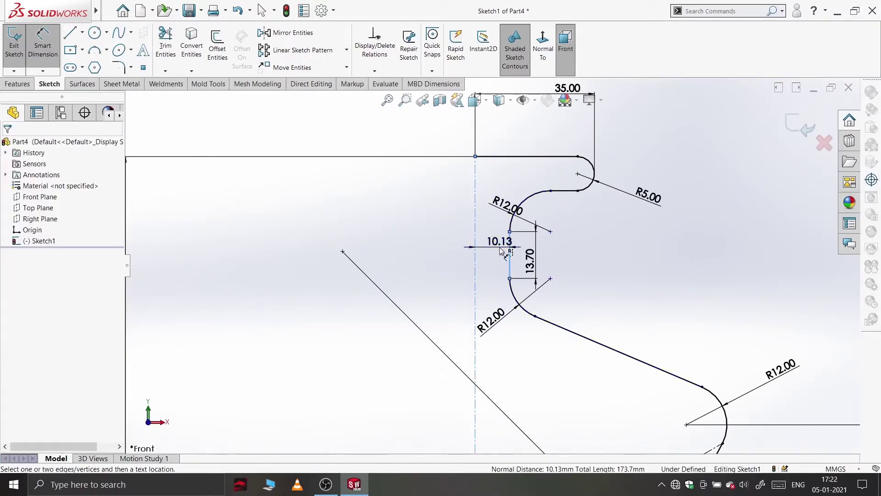
left_click(501, 250)
key("Return")
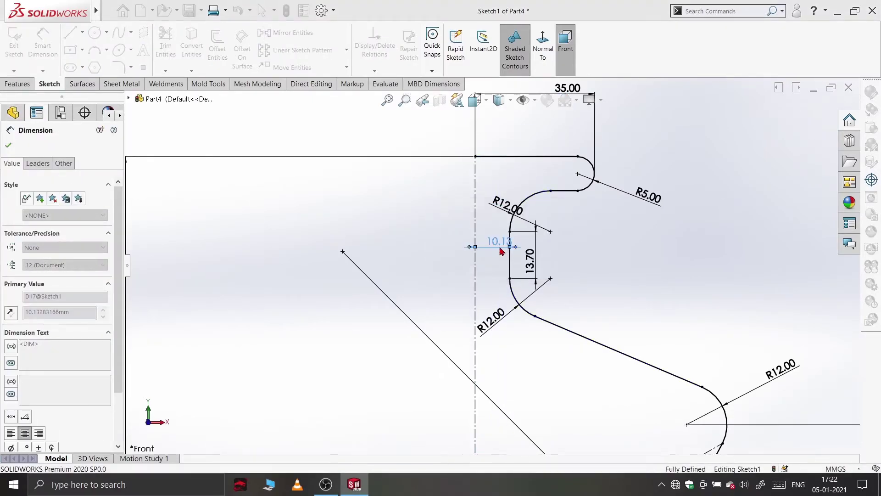
left_click(7, 143)
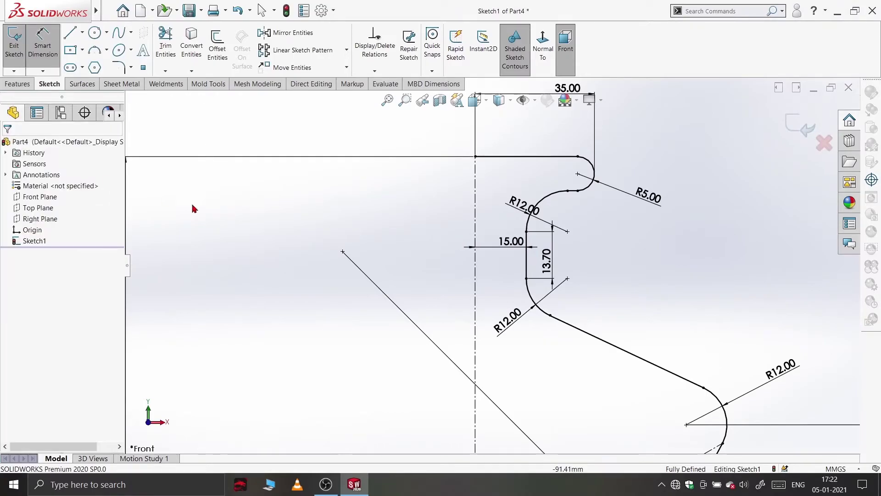
key("f")
right_click(615, 159)
left_click(597, 159)
key("f")
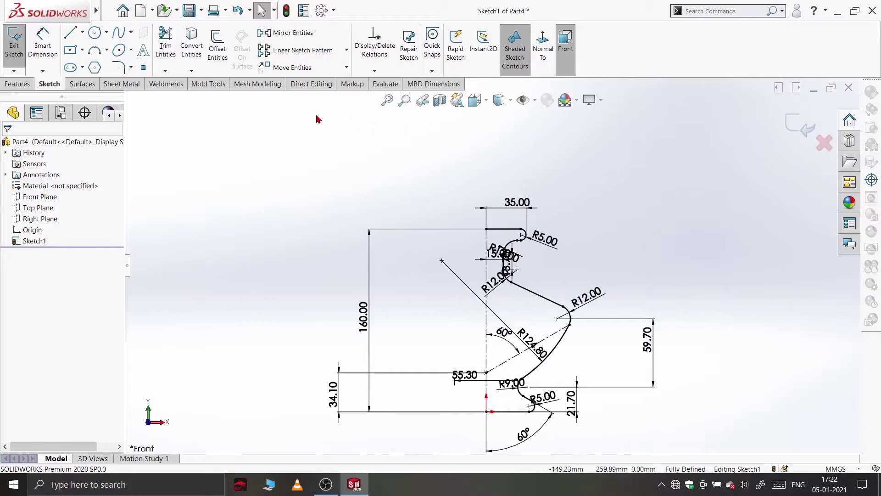
- Close the half profile with a vertical line from the origin to the inner end of the top line
left_click(71, 32)
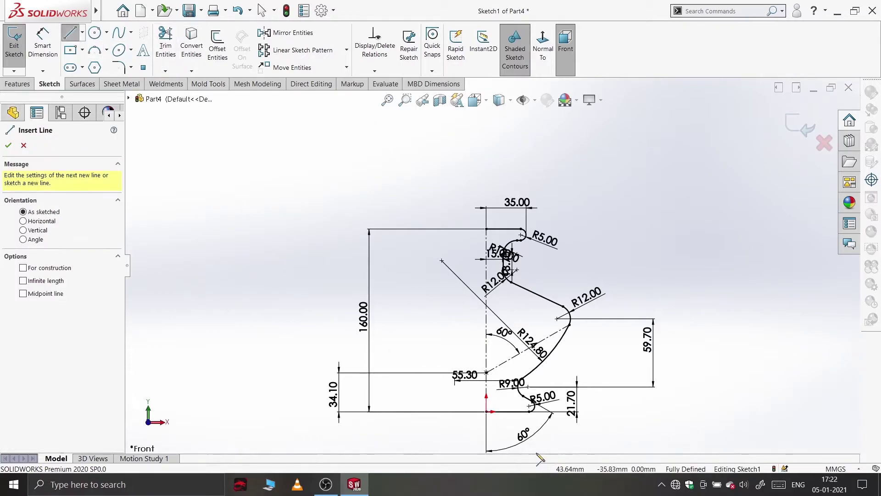
left_click(486, 411)
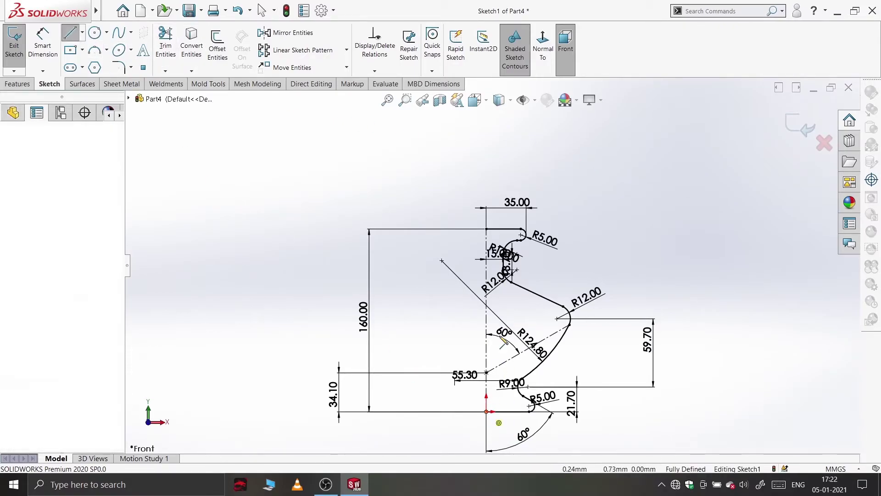
left_click(487, 229)
right_click(488, 231)
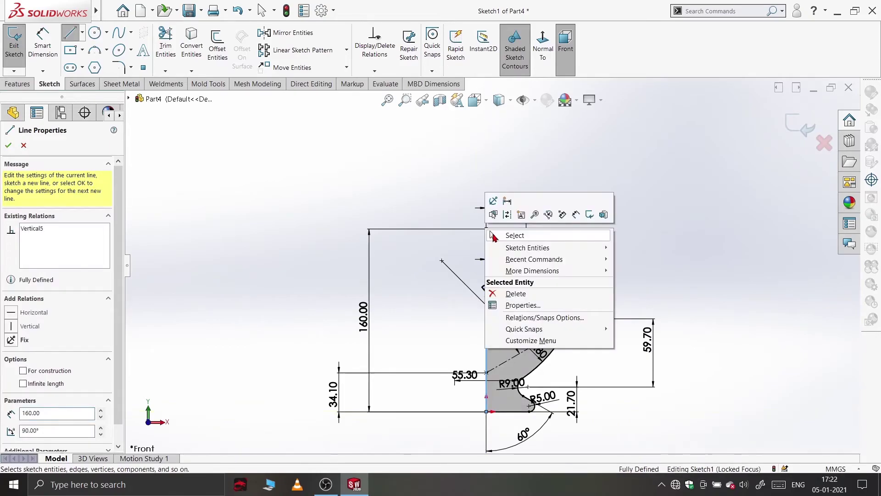
left_click(510, 235)
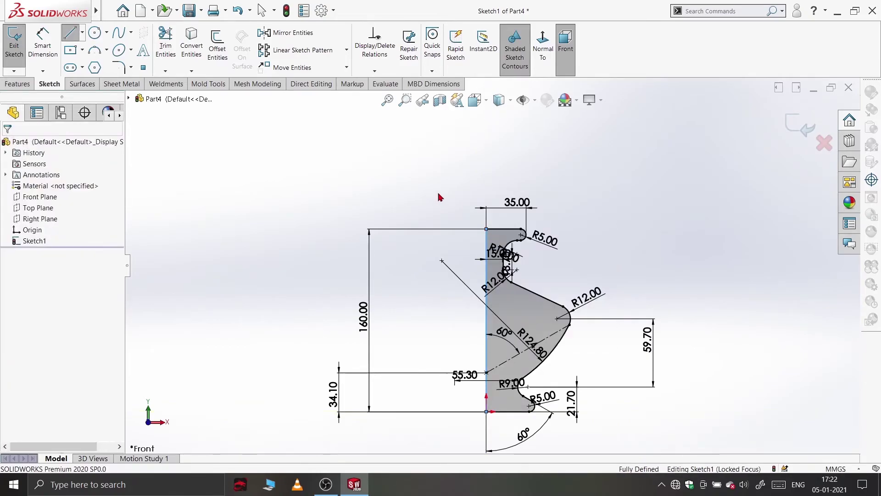
- Revolve the closed profile 360 degrees about its vertical closing line to create the solid vessel body
left_click(15, 84)
left_click(52, 50)
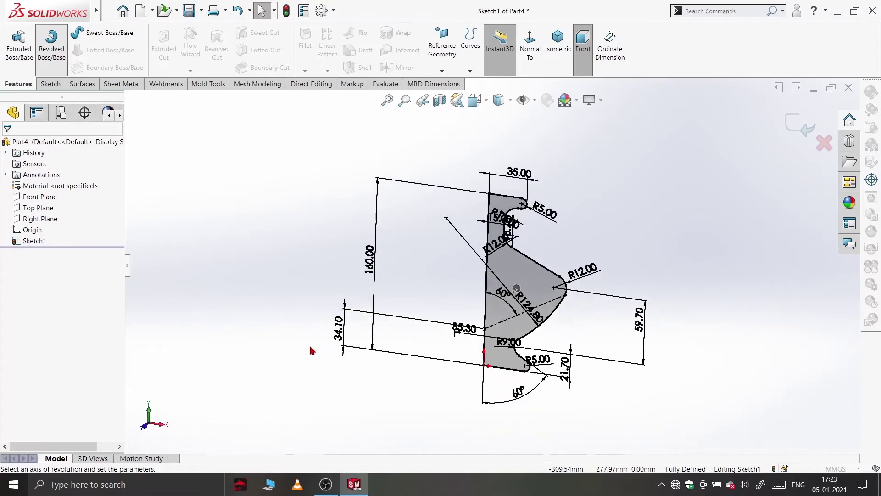
left_click(481, 257)
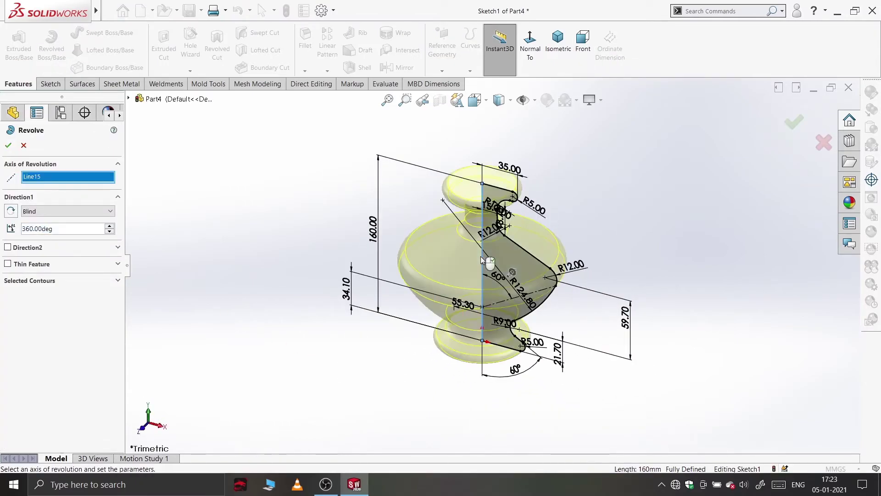
left_click(7, 146)
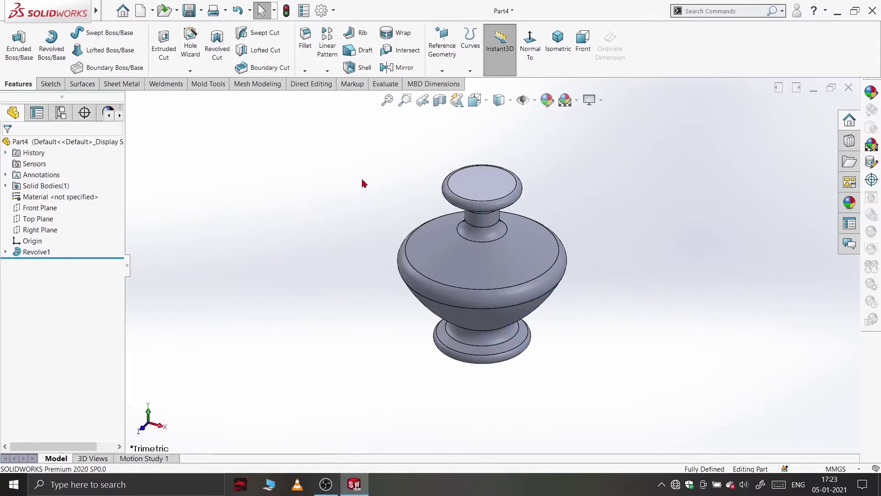
- Start a new sketch on the Front Plane, viewed normal to it
left_click(39, 208)
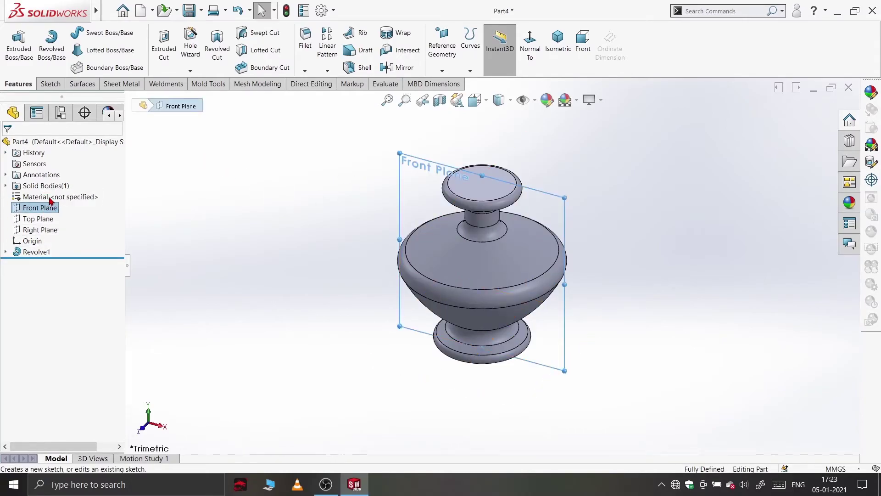
left_click(44, 202)
left_click(546, 52)
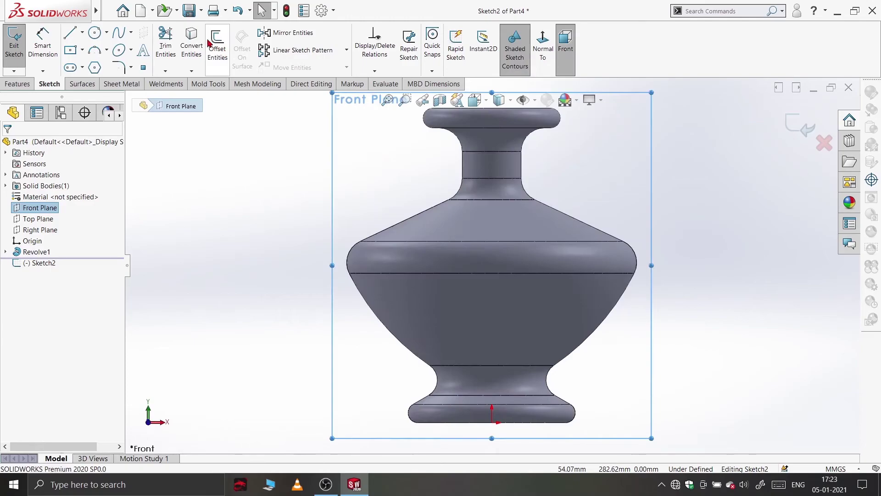
- Convert the vessel's left-hand silhouette edges, from below the rim down to the foot, and its bottom edge into sketch entities
left_click(198, 50)
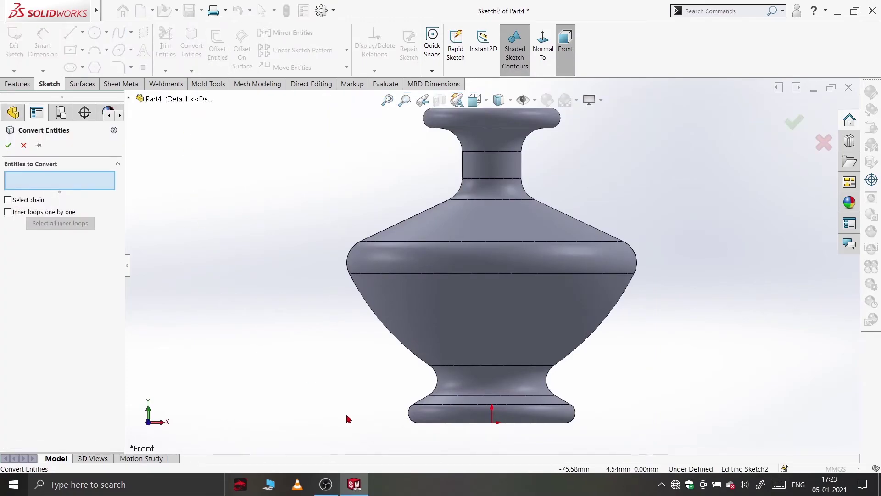
left_click(369, 305)
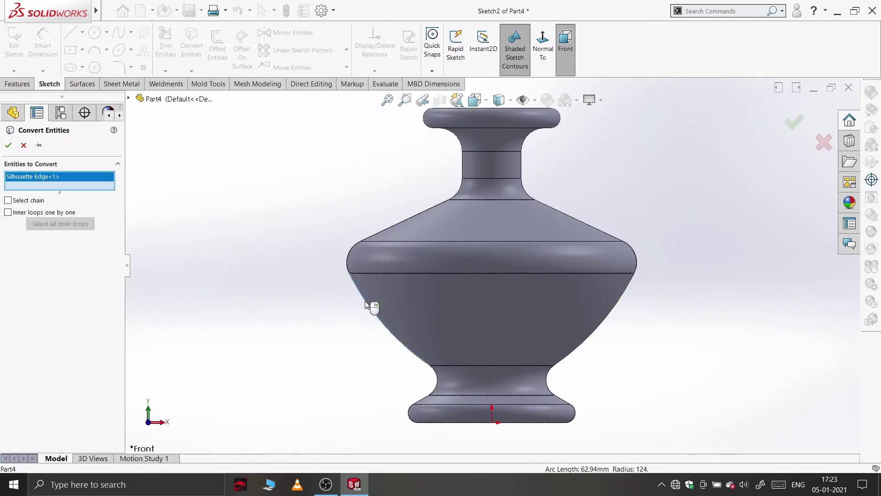
left_click(349, 268)
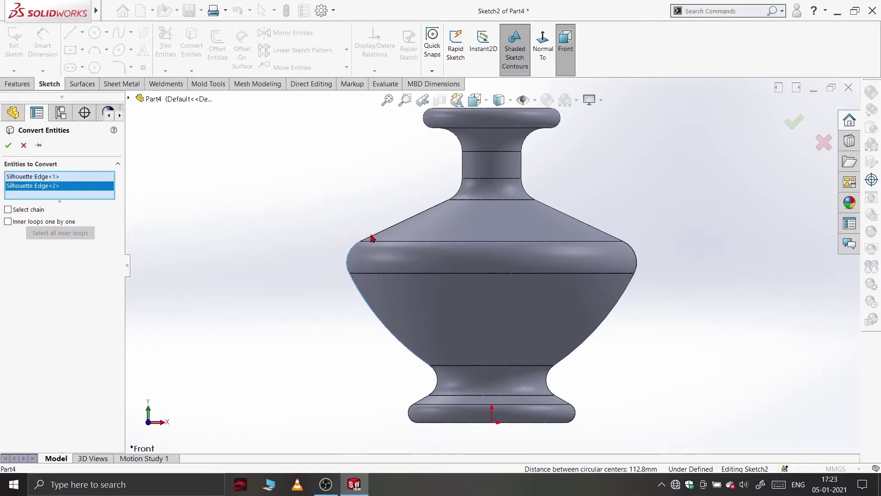
left_click(372, 238)
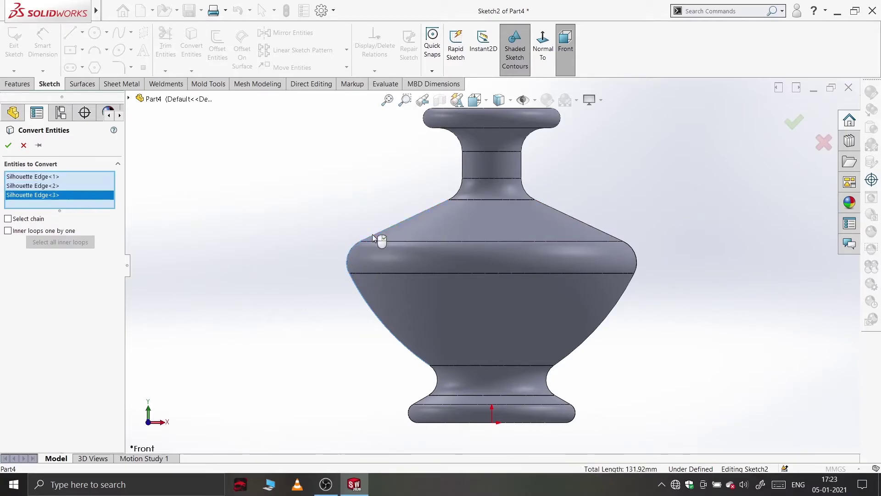
left_click(461, 192)
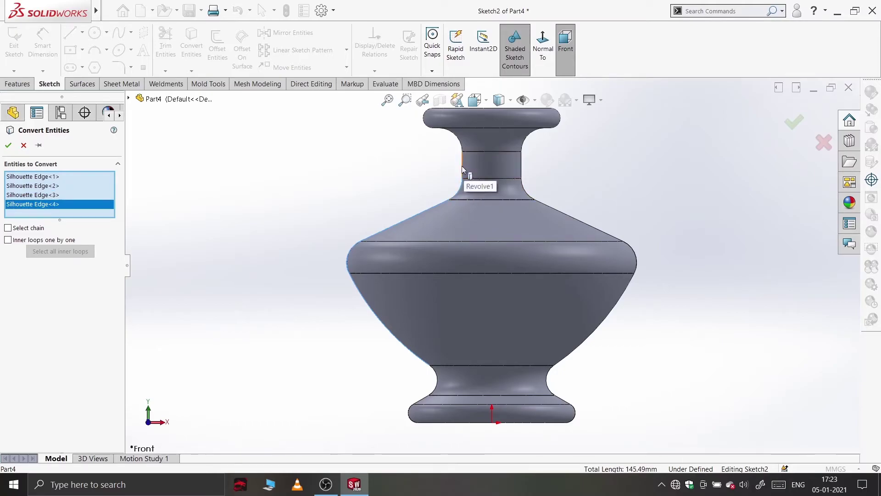
left_click(462, 166)
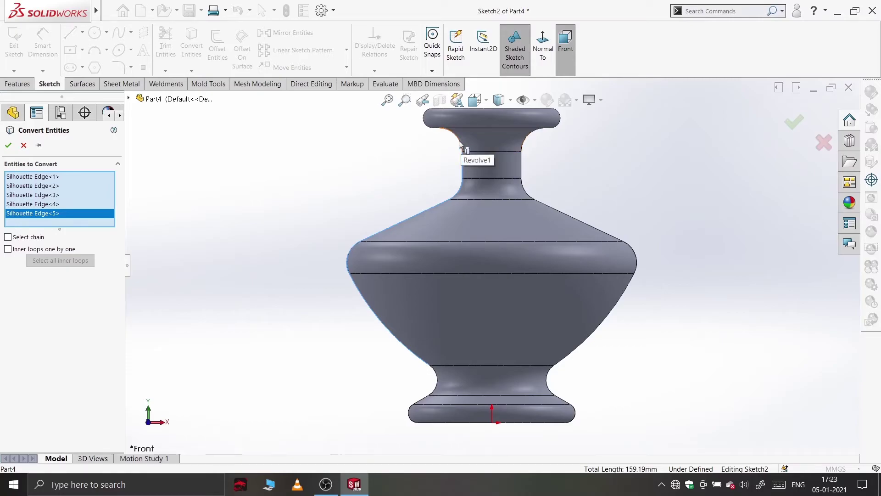
left_click(459, 141)
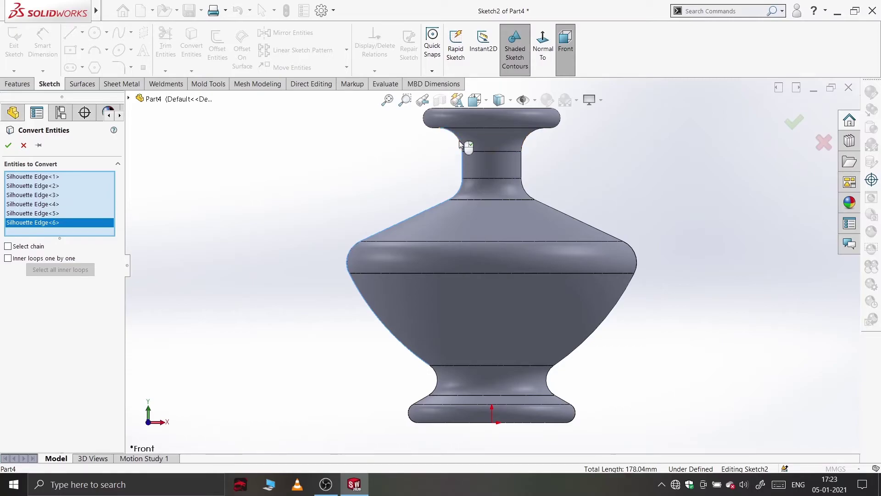
left_click(436, 377)
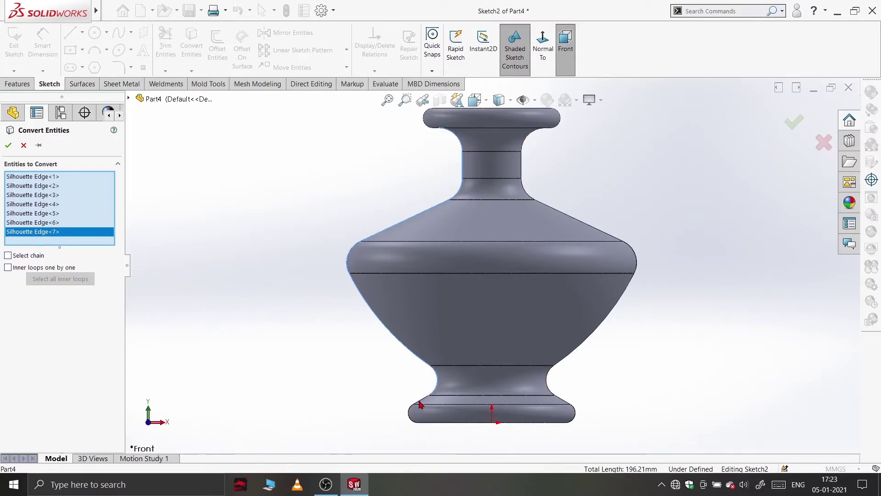
left_click(421, 404)
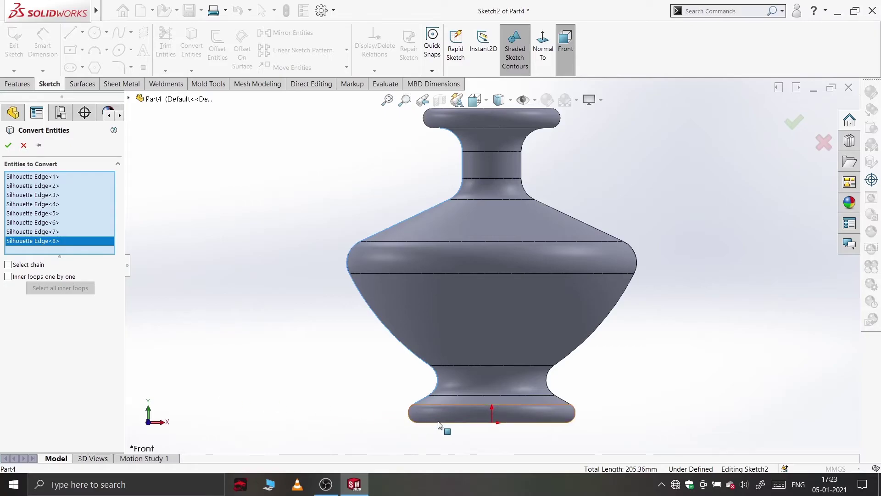
left_click(413, 417)
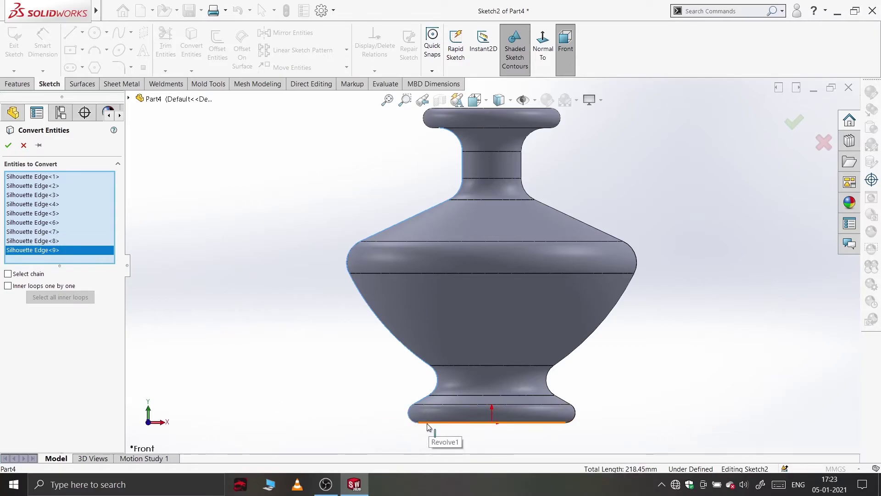
left_click(8, 145)
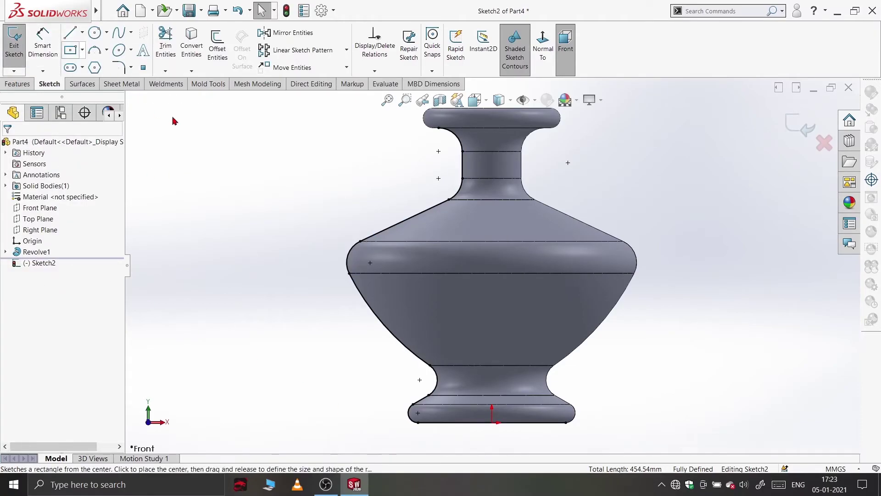
scroll(438, 165, "up", 2)
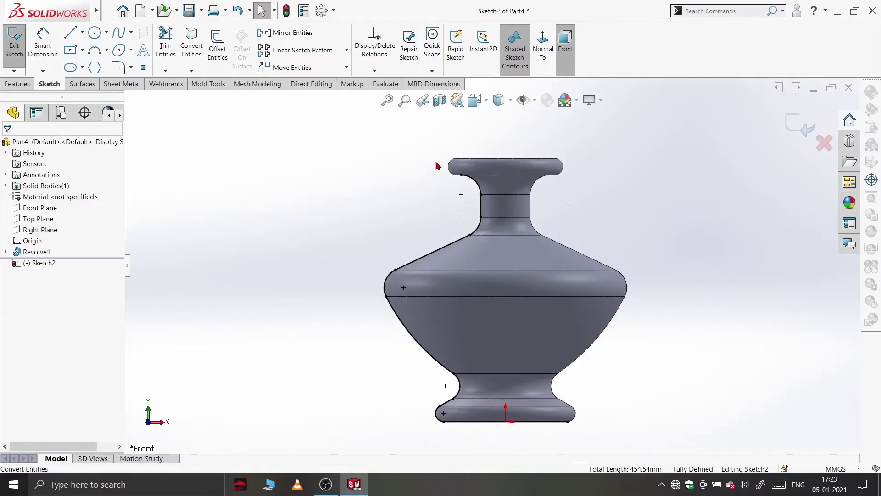
left_click(191, 47)
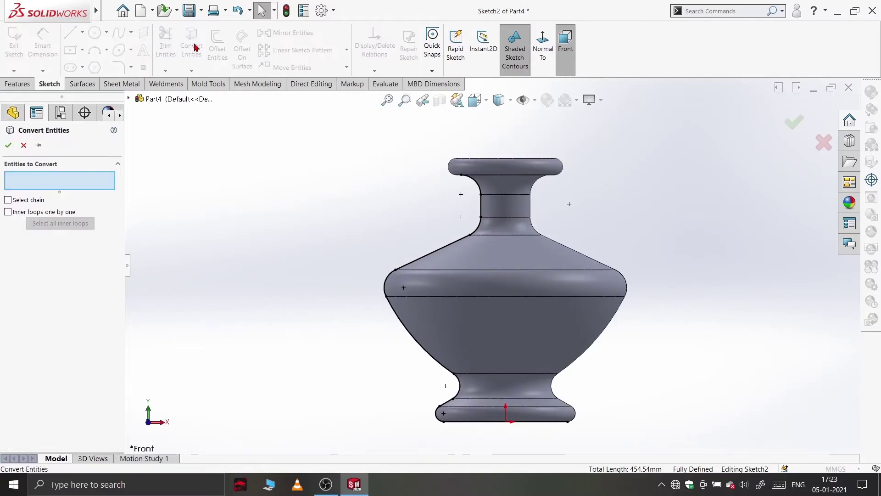
left_click(23, 145)
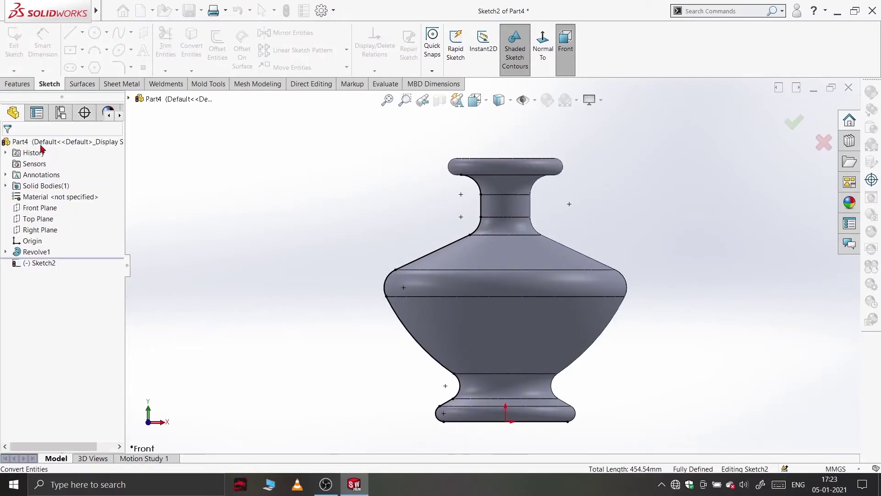
- Offset the whole converted chain 4.4 mm towards the inside of the body, reversing the offset direction
left_click(217, 49)
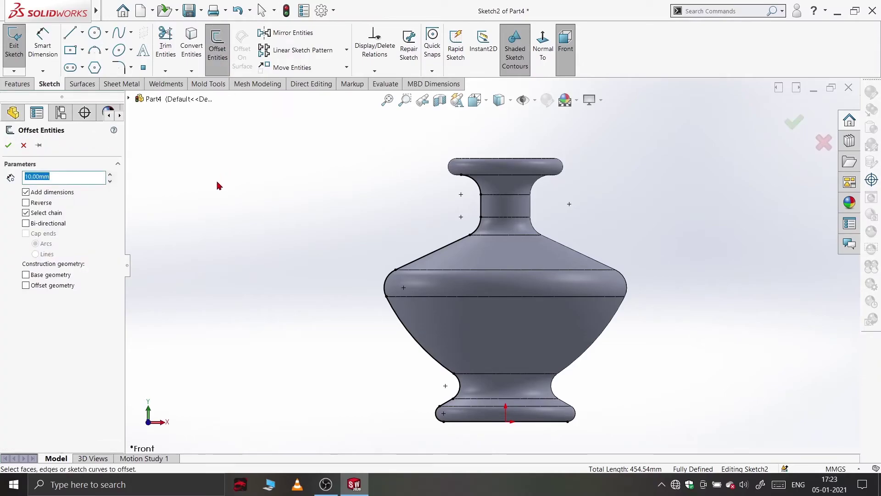
type("4.4")
key("Return")
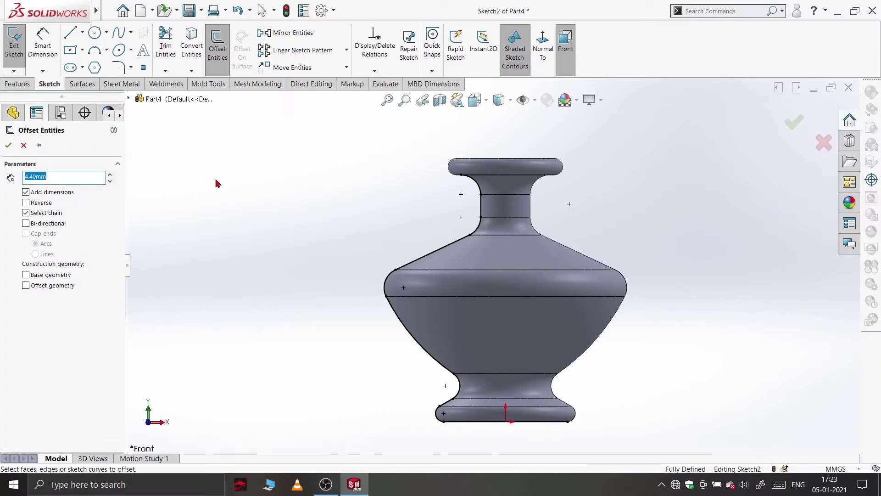
left_click(482, 204)
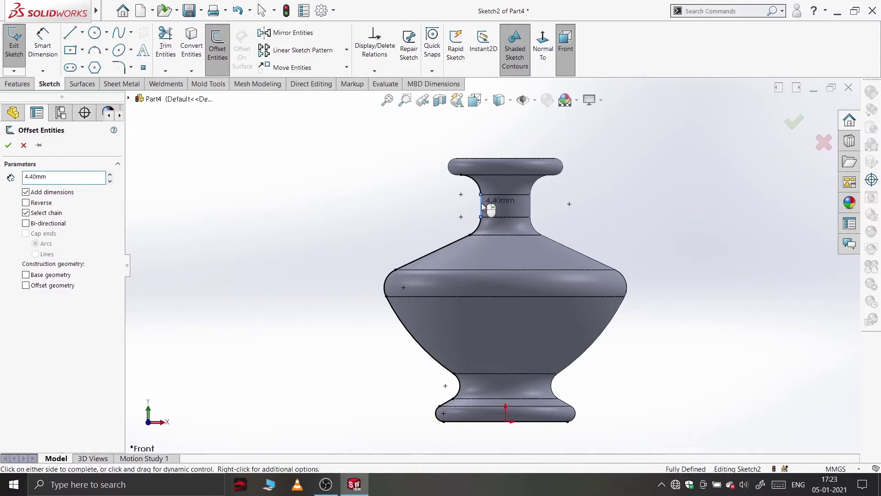
left_click(26, 203)
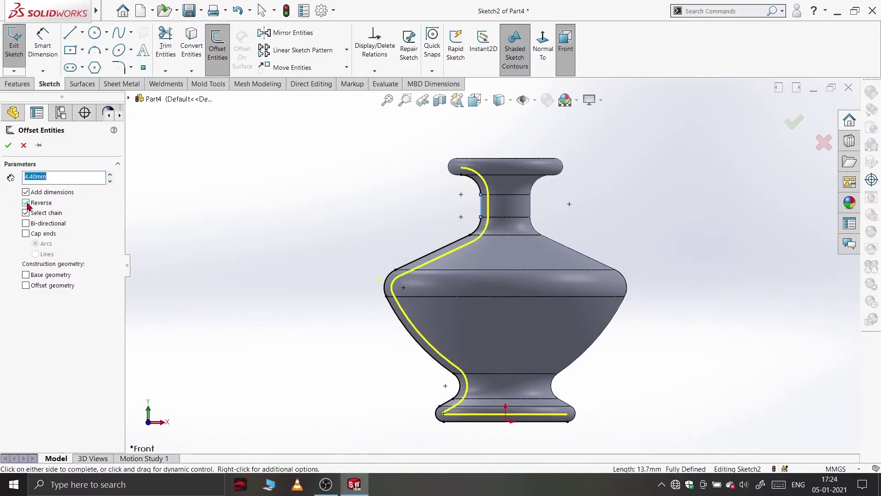
left_click(9, 146)
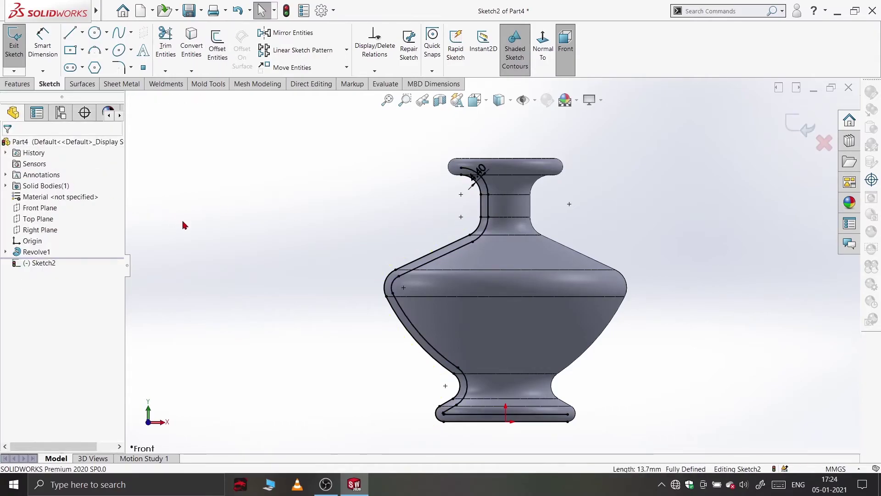
- Draw a vertical line from the origin up to the midpoint of the vessel's top edge
left_click(70, 33)
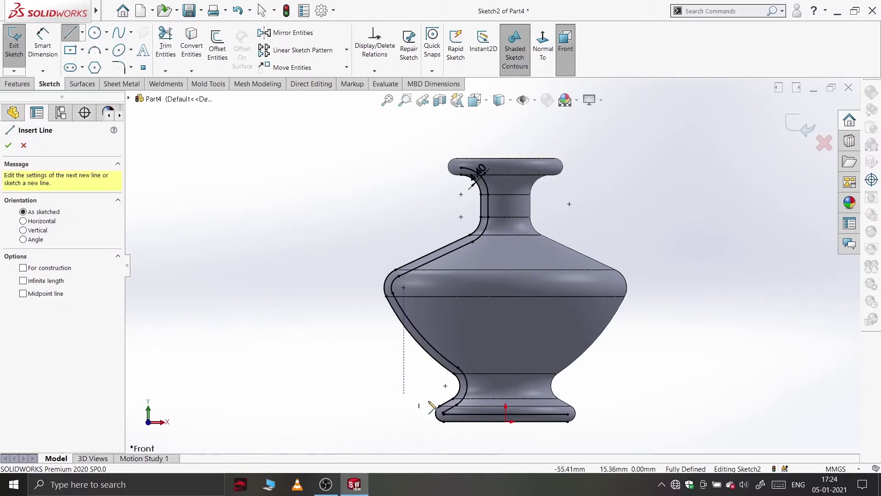
left_click(506, 421)
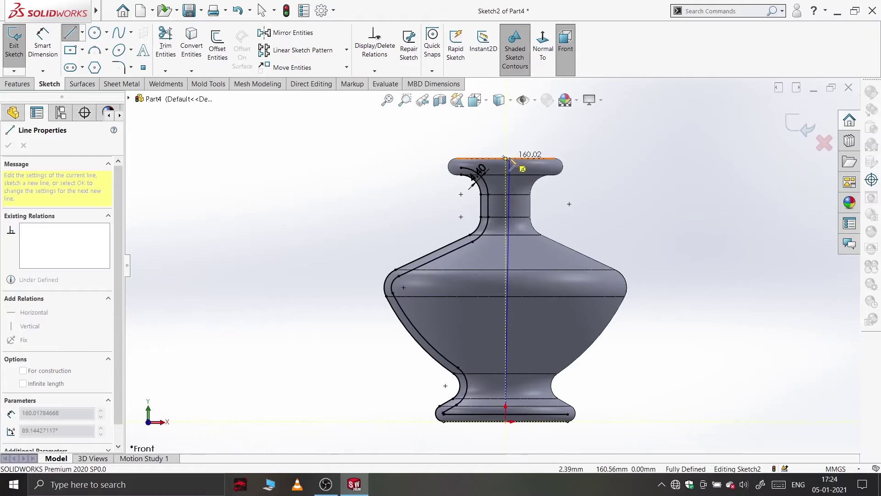
left_click(509, 159)
right_click(511, 162)
left_click(512, 164)
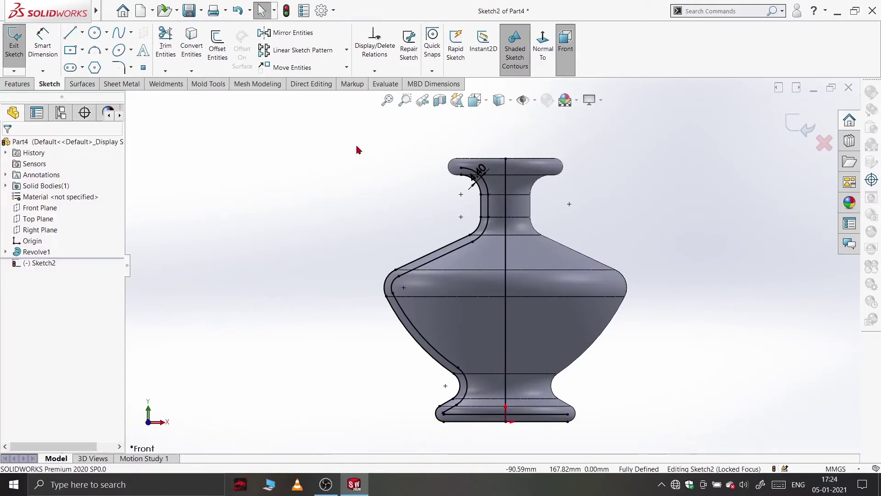
- Change the converted bottom line and the foot's rounded outer arc to construction geometry
left_click(477, 421)
right_click(479, 421)
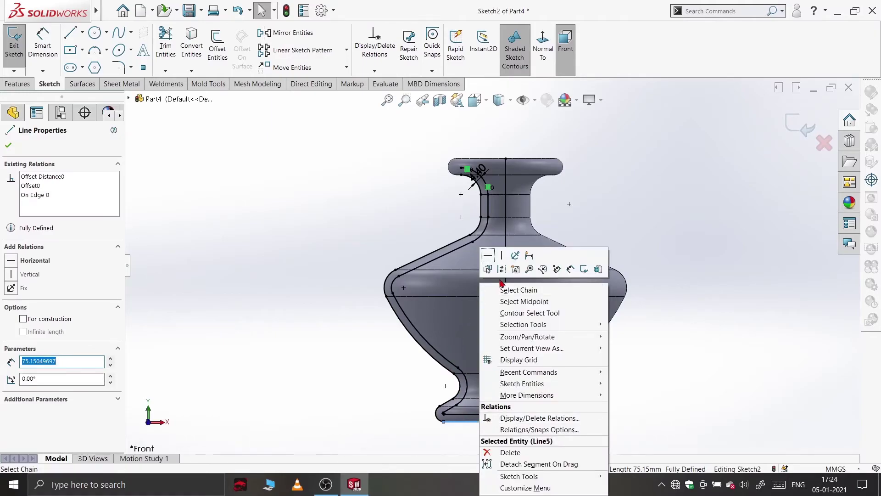
left_click(524, 301)
left_click(444, 427)
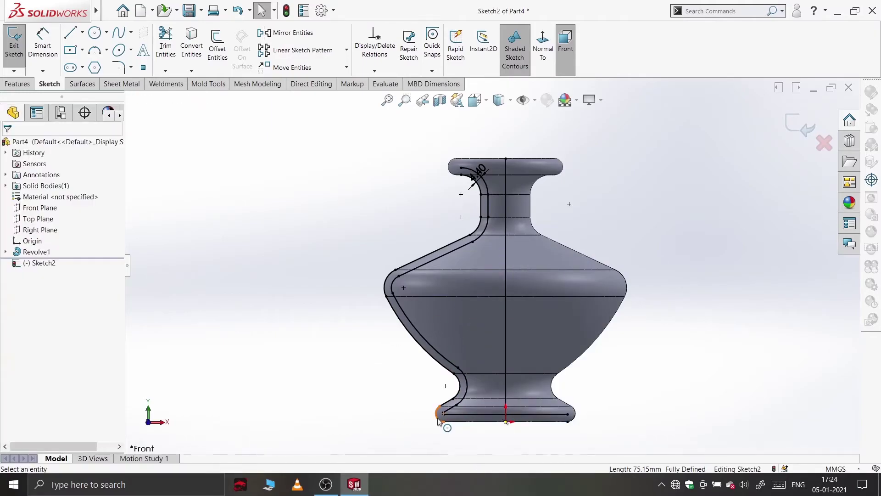
left_click(444, 417)
double_click(70, 415)
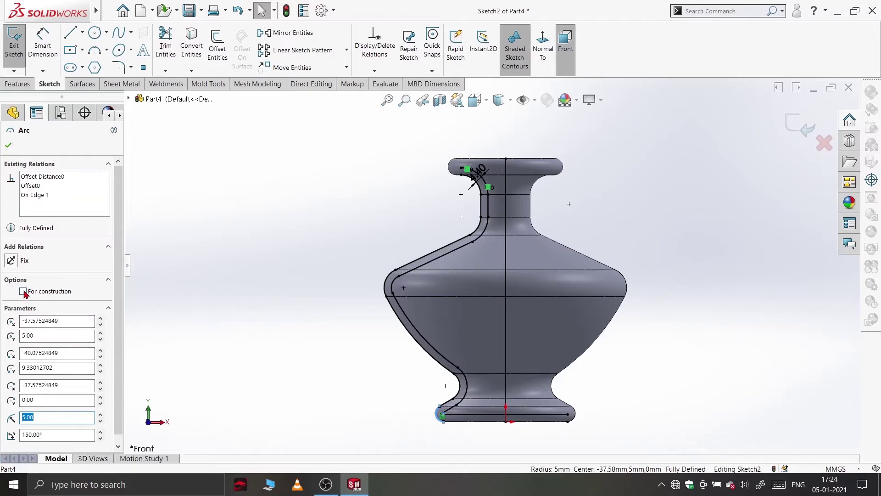
left_click(9, 145)
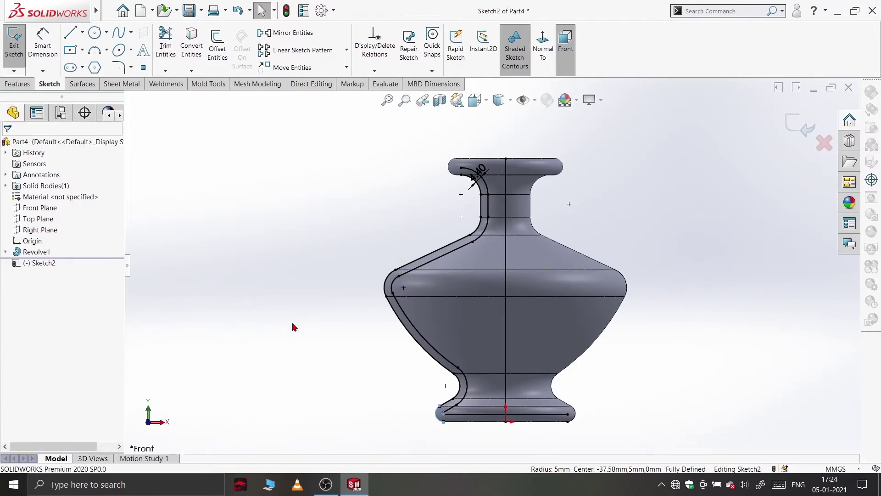
- Make the remaining outer profile lines and arcs, from the foot's slanted line up to the neck's upper arc, construction geometry
left_click(448, 403)
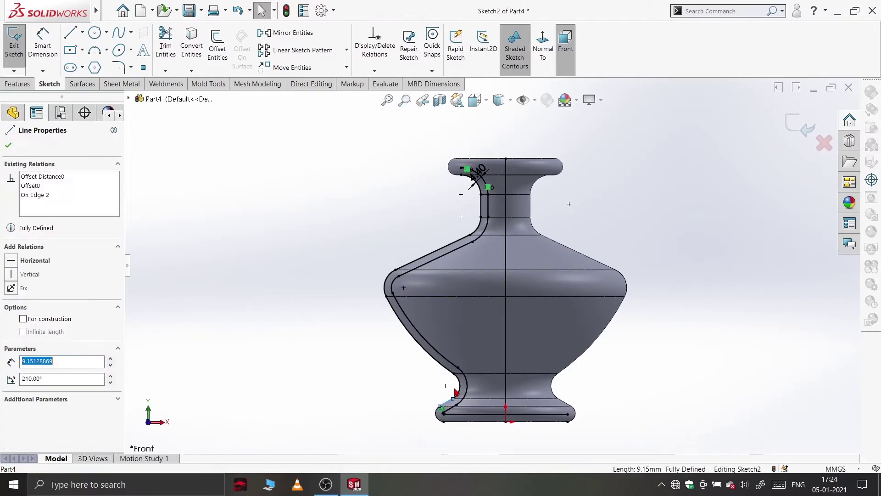
left_click(444, 368, "ctrl")
left_click(394, 310, "ctrl")
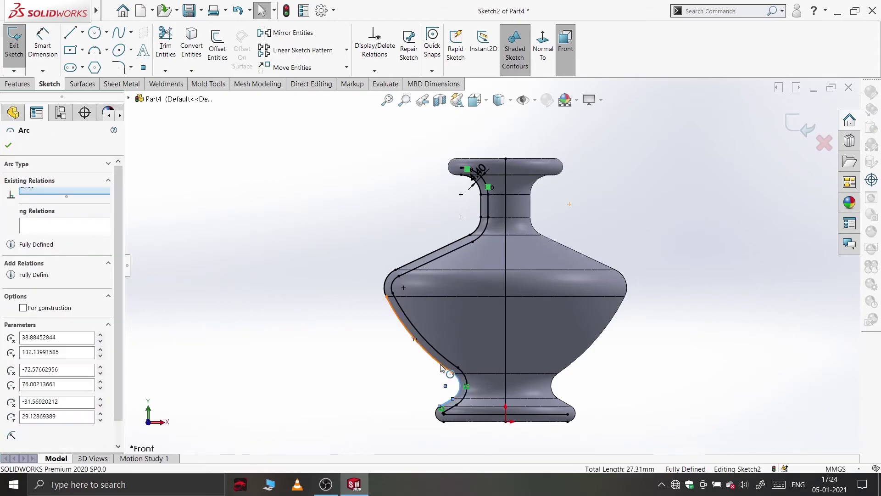
left_click(387, 283, "ctrl")
left_click(415, 266, "ctrl")
left_click(479, 225, "ctrl")
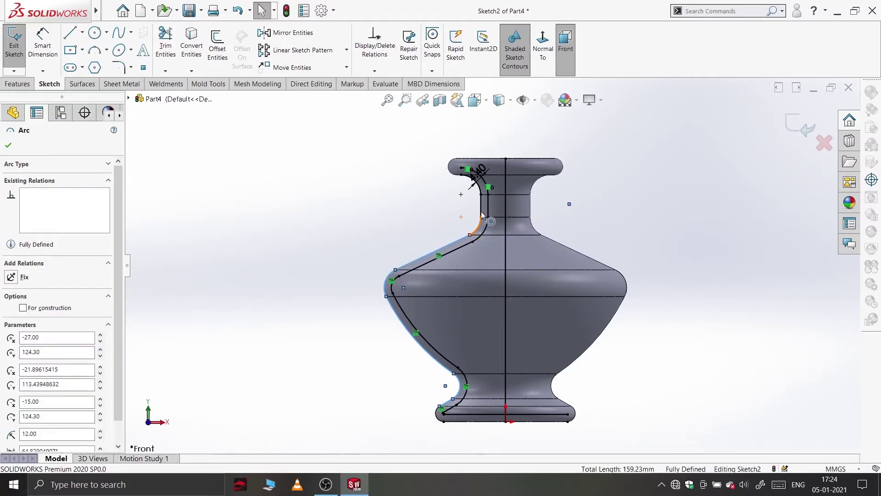
left_click(482, 208, "ctrl")
left_click(477, 182, "ctrl")
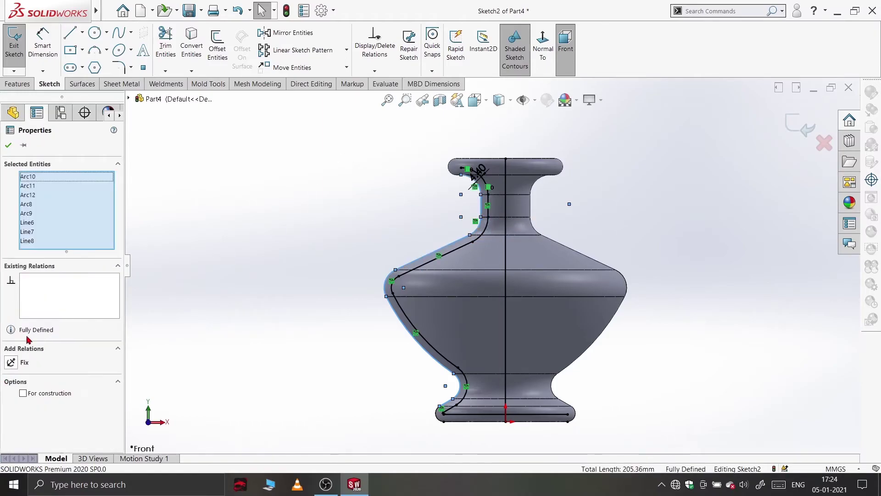
left_click(23, 394)
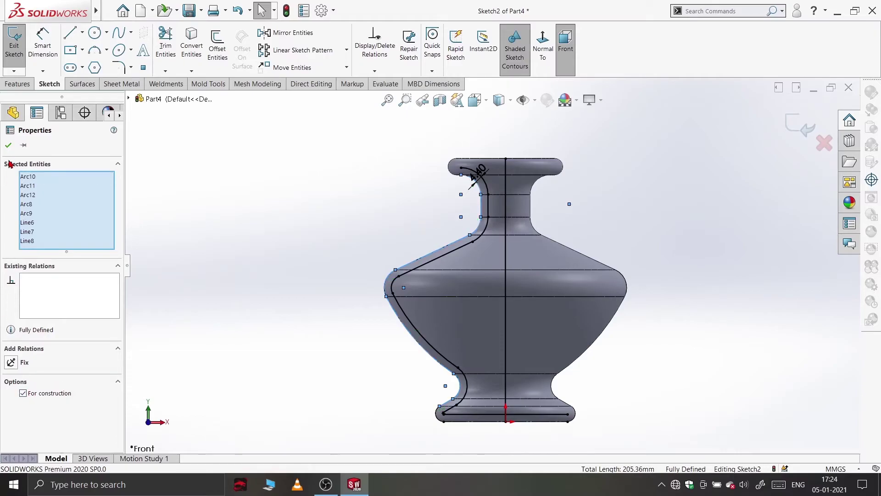
left_click(8, 146)
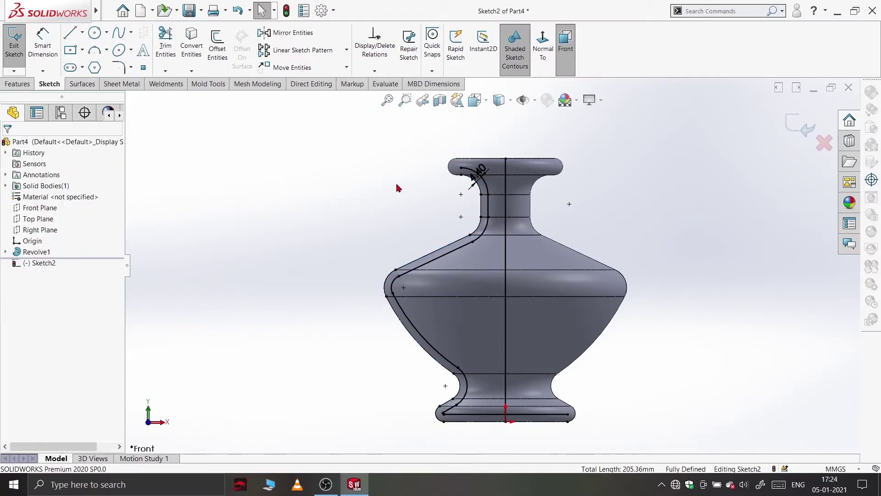
- Trim away the upper arc of the offset profile so that it ends at the top of the straight neck line
scroll(398, 190, "down", 2)
scroll(621, 90, "down", 2)
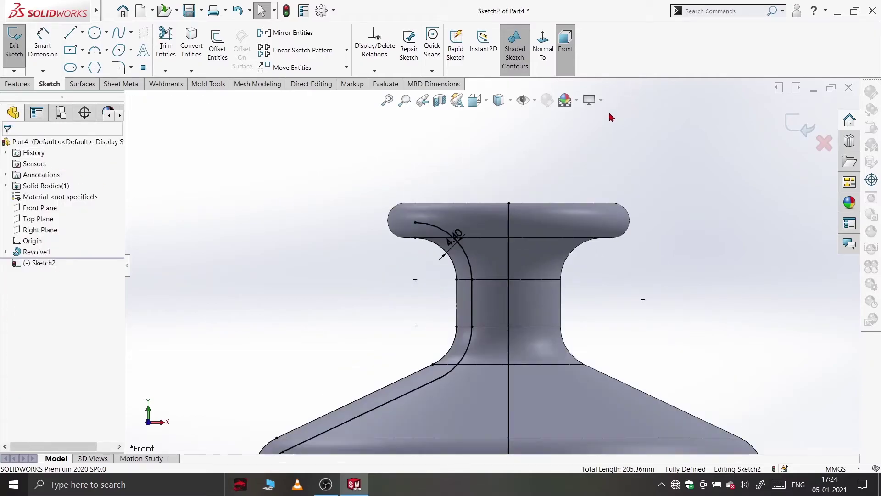
key("t")
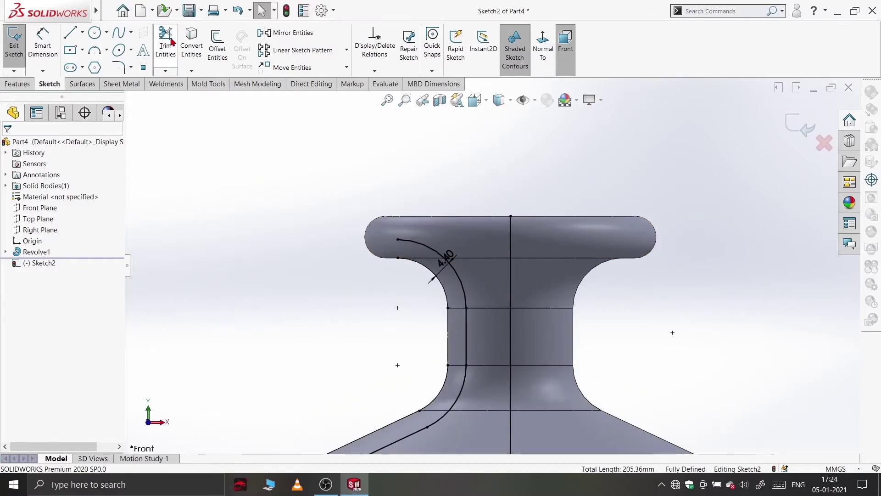
left_click(443, 252)
left_click(8, 145)
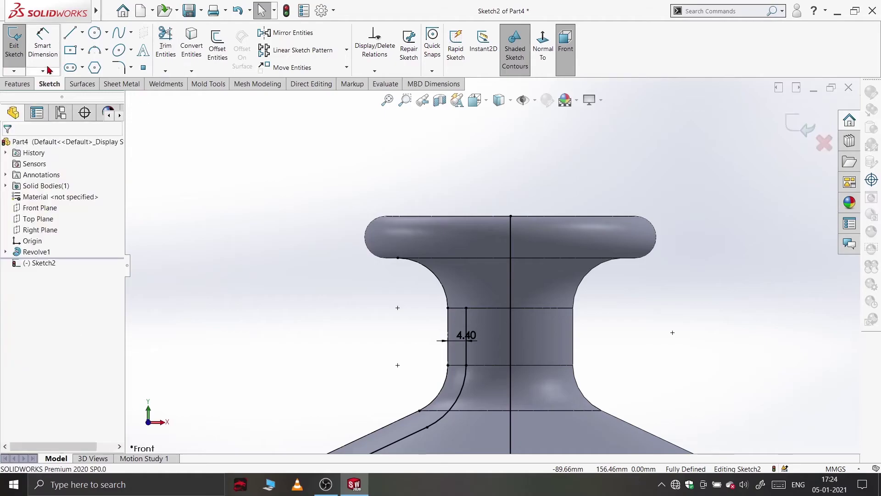
- Draw a horizontal line from the centre line's upper end along the rim, then a vertical line about 9.7 mm down from it
left_click(70, 32)
scroll(409, 181, "down", 2)
scroll(432, 229, "down", 1)
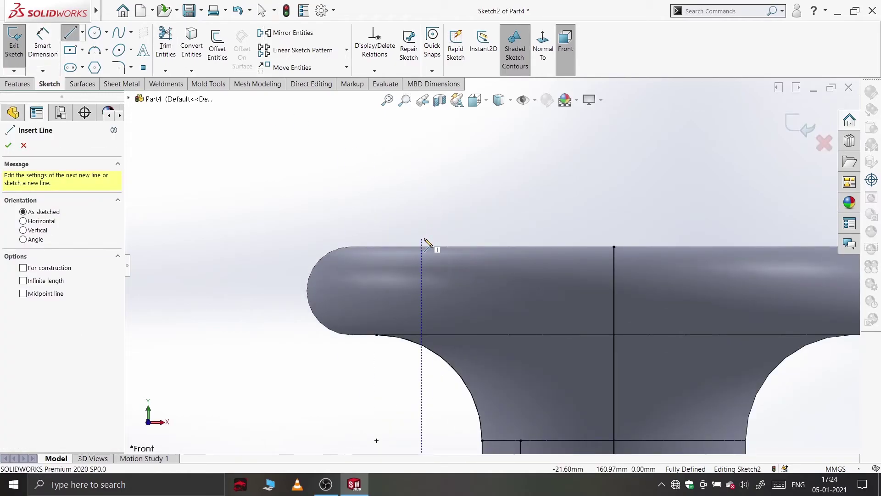
left_click(614, 247)
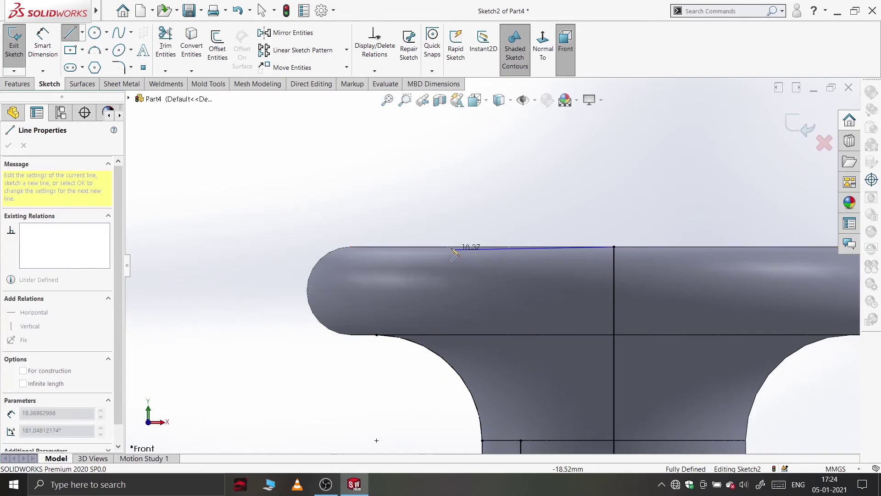
left_click(448, 247)
right_click(450, 332)
left_click(476, 339)
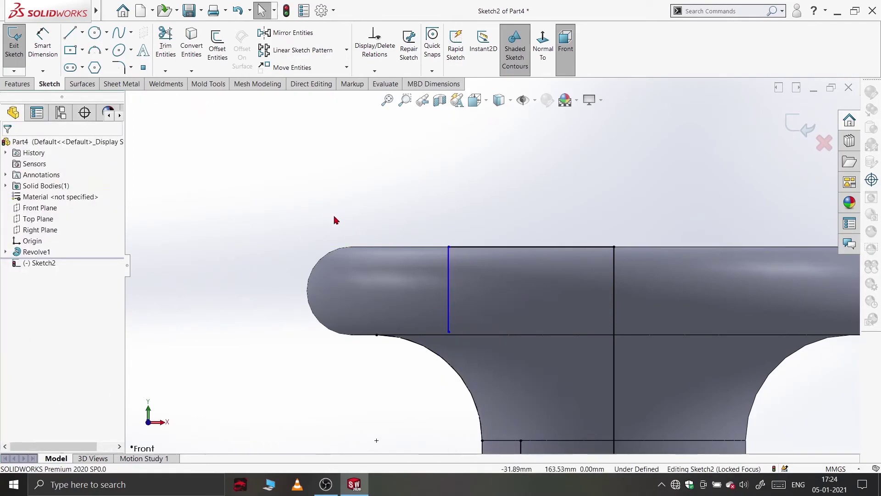
- Dimension the short vertical line 15.5 mm from the rim's rounded outer edge
left_click(42, 46)
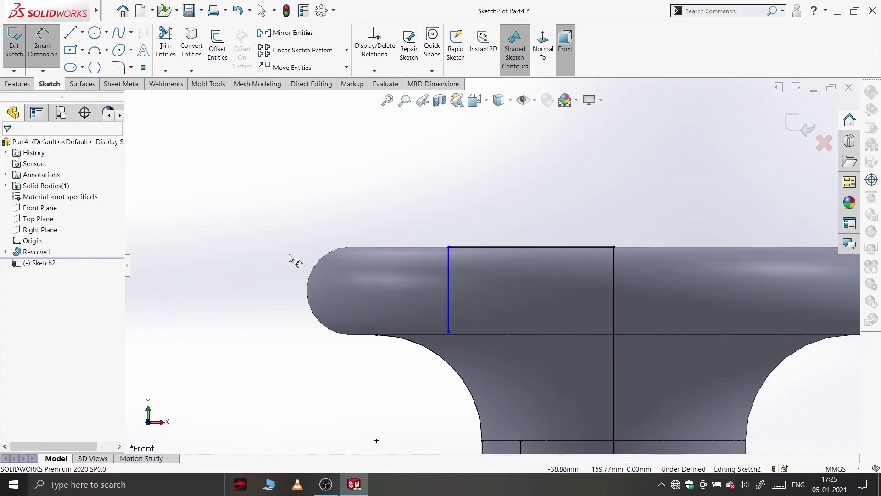
left_click(448, 284)
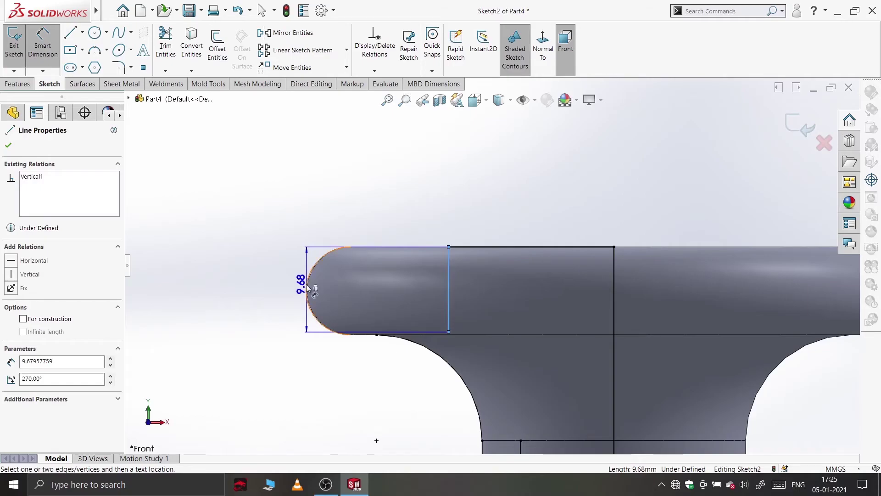
left_click(309, 287)
left_click(313, 271)
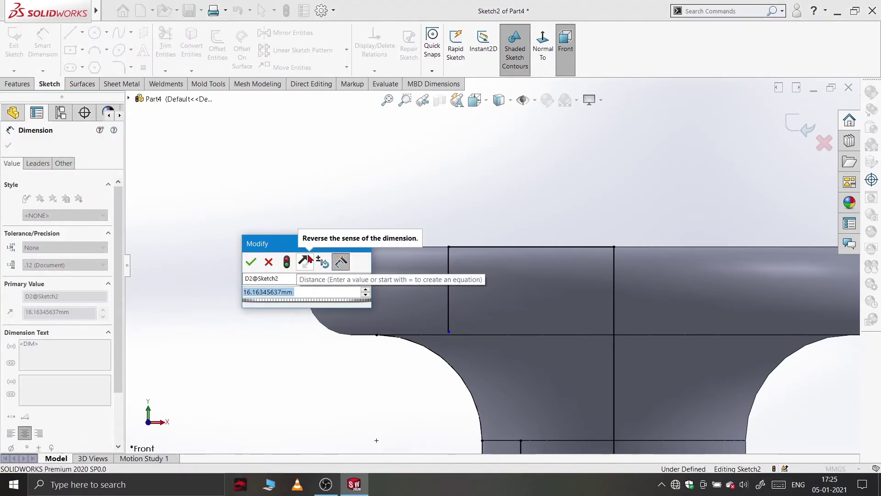
type("15.5")
key("Escape")
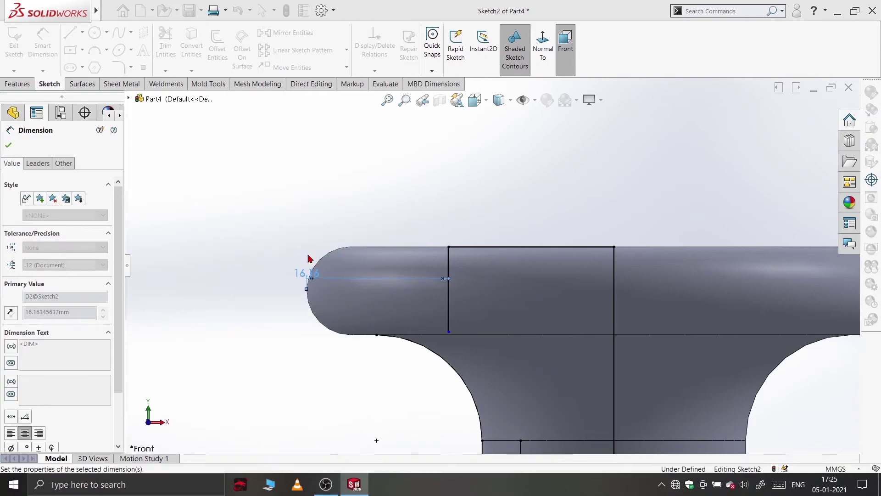
left_click(9, 146)
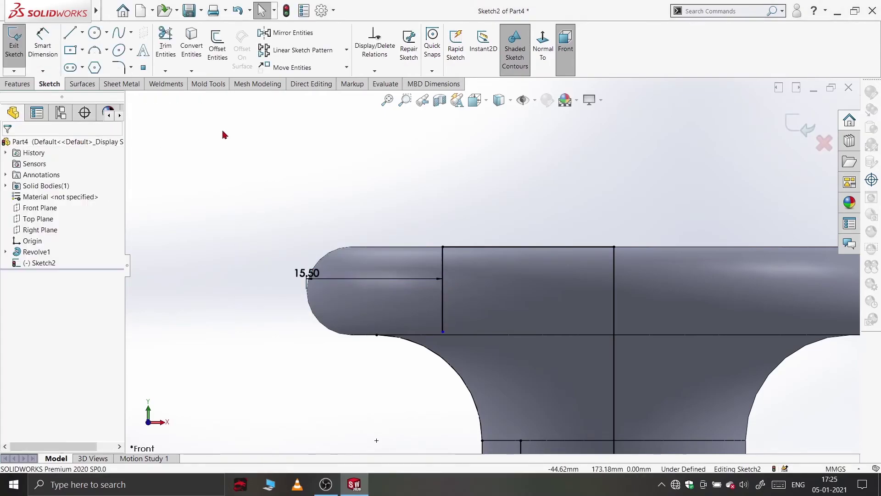
- Draw a three-point arc from the top of the inner neck line, curving up and outward across the rim's short vertical line
left_click(95, 49)
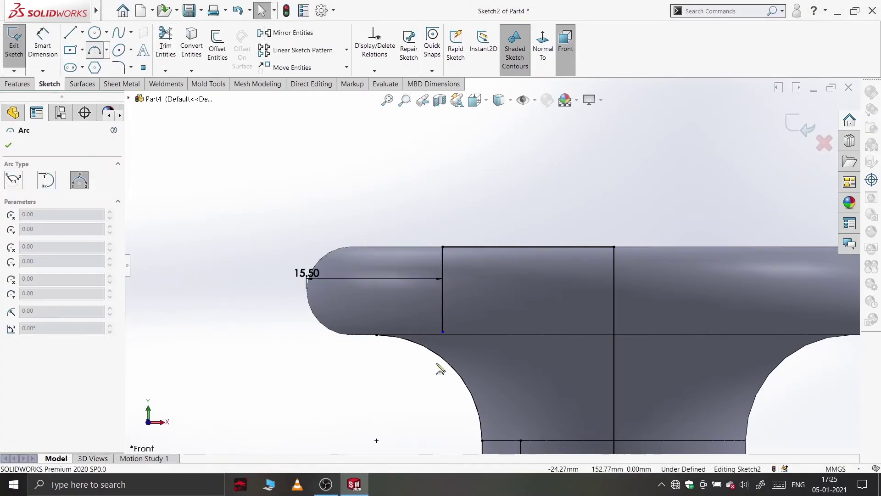
left_click(521, 440)
left_click(400, 299)
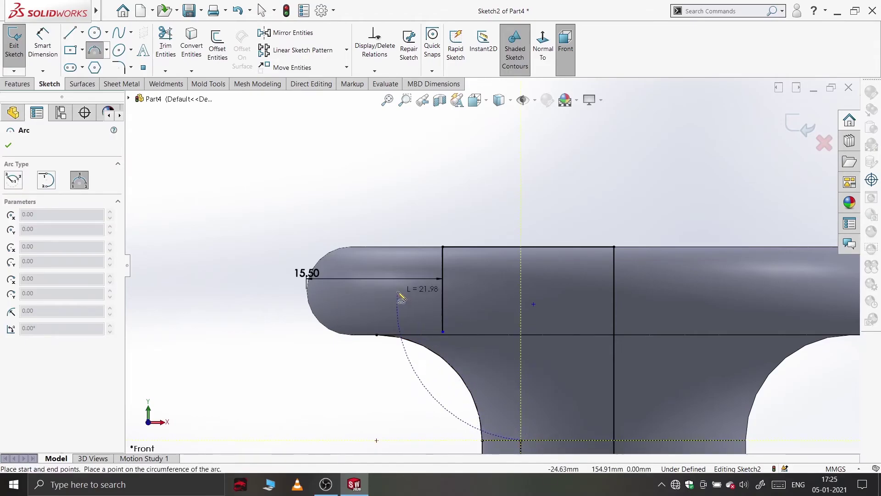
left_click(442, 317)
right_click(453, 286)
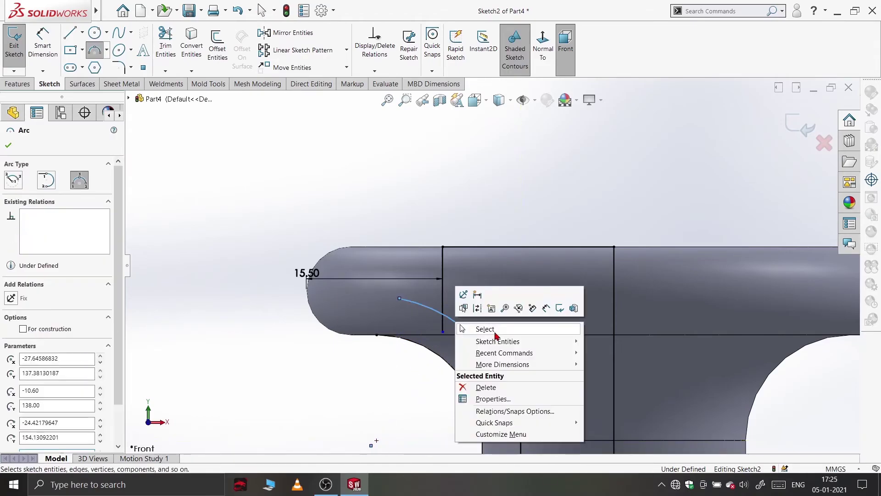
left_click(478, 329)
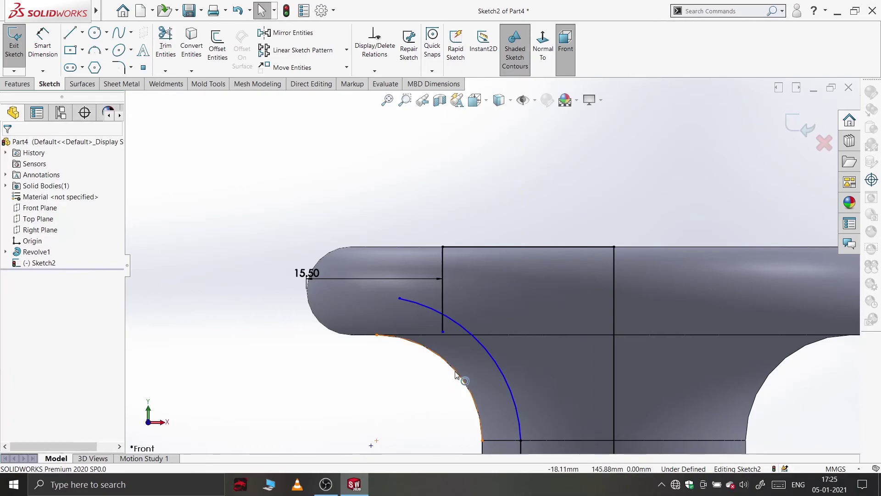
- Make the new inner neck arc concentric with the outer neck arc
left_click(479, 342)
left_click(469, 343, "ctrl")
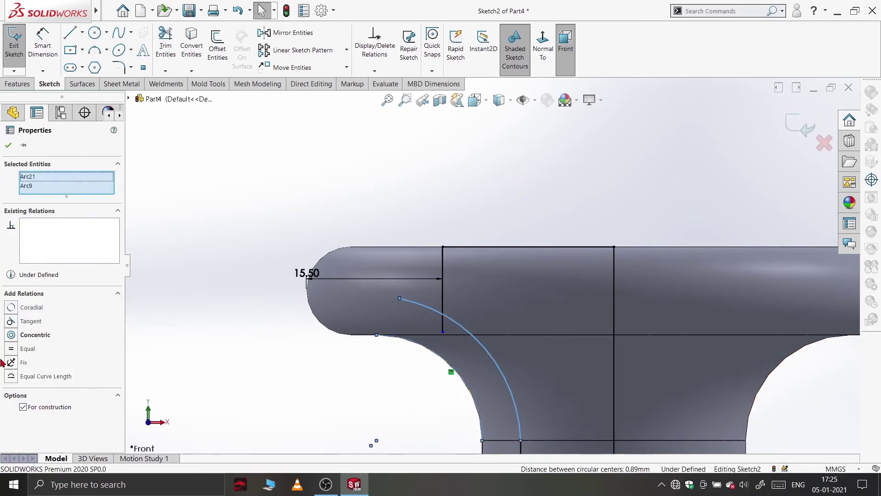
left_click(13, 334)
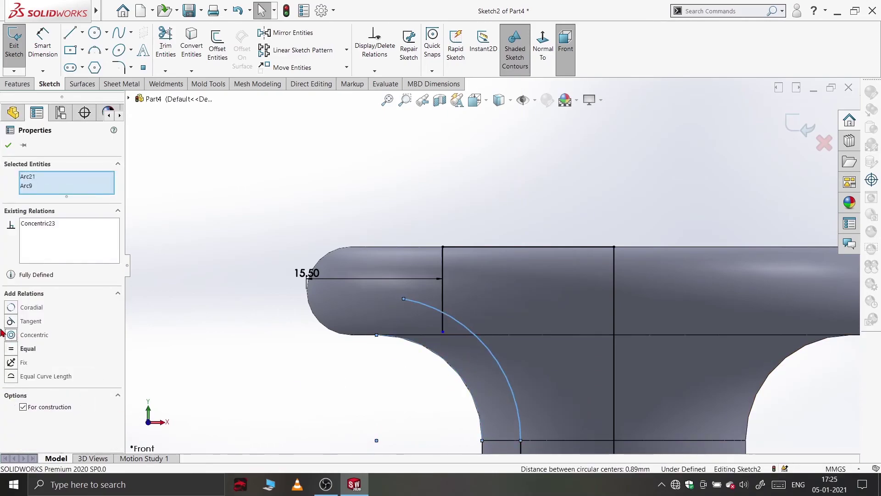
left_click(8, 145)
- Trim the overhanging ends of the inner neck arc and the short vertical line so they meet at a corner
left_click(165, 46)
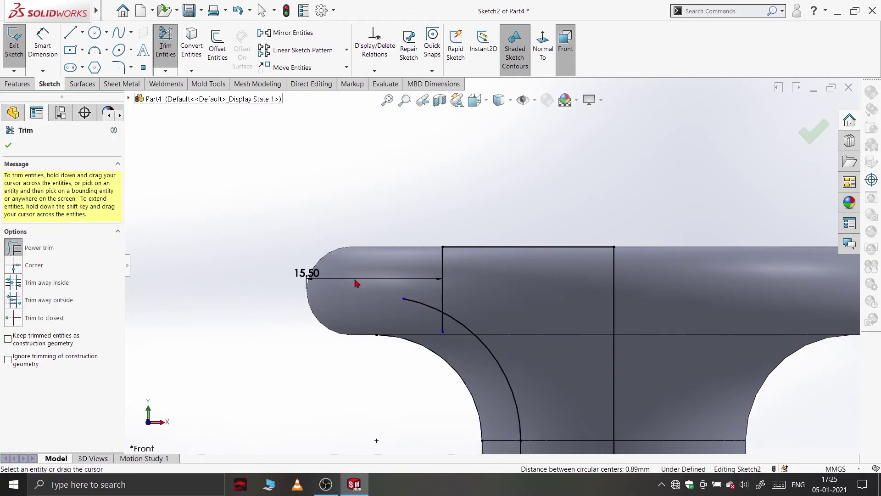
left_click_drag(467, 351, 449, 332)
left_click_drag(423, 296, 417, 296)
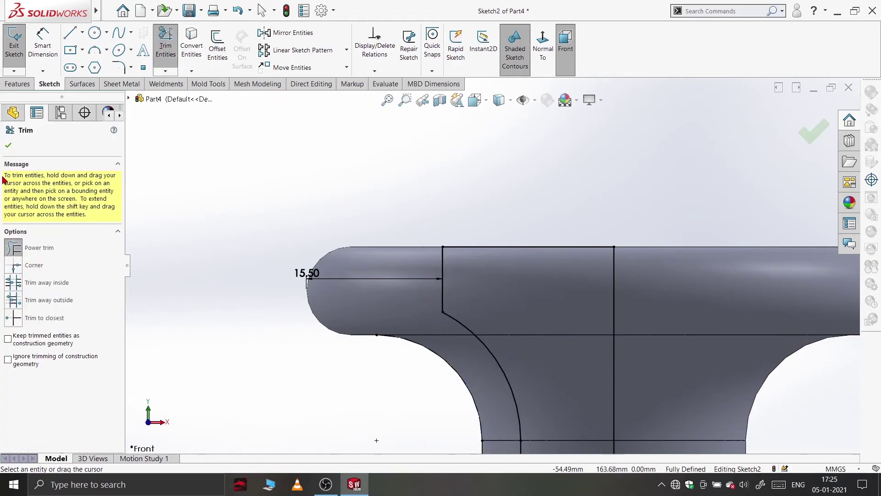
left_click(8, 146)
- Trim the centre line below the inner base line and the half of the base line beyond the centre line, closing the half profile
scroll(478, 230, "up", 6)
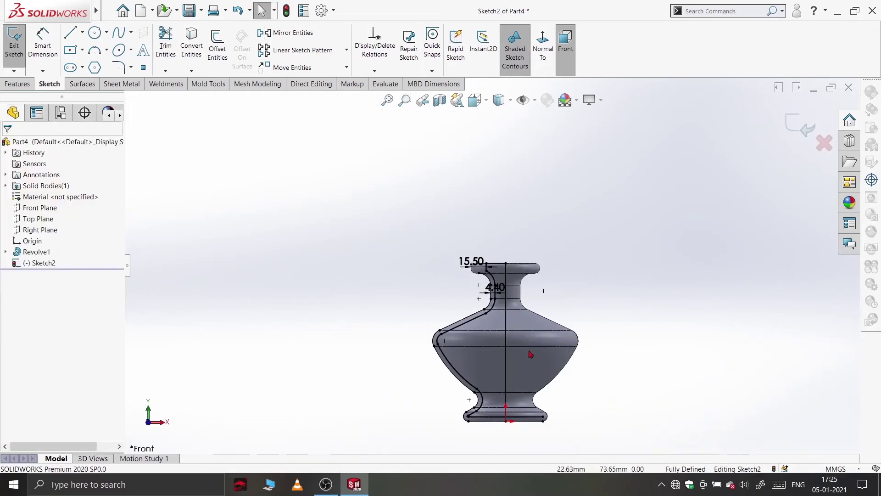
scroll(527, 385, "up", 3)
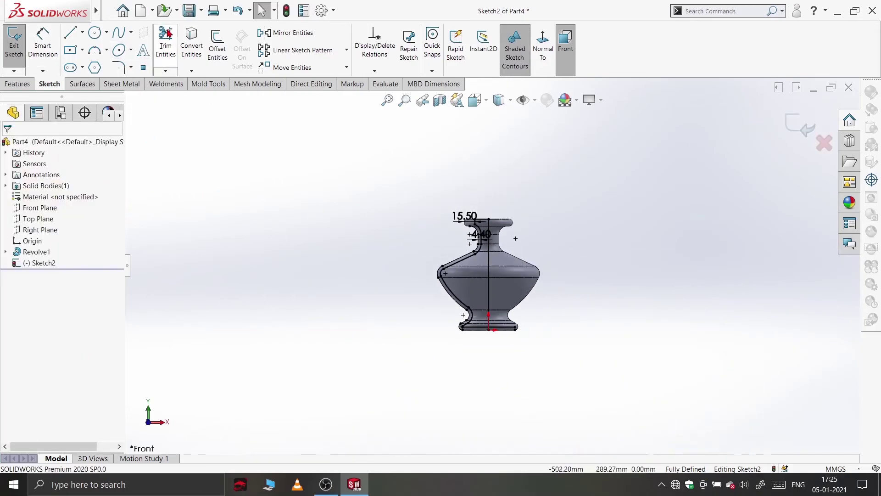
left_click(165, 46)
scroll(519, 385, "down", 5)
scroll(474, 262, "down", 3)
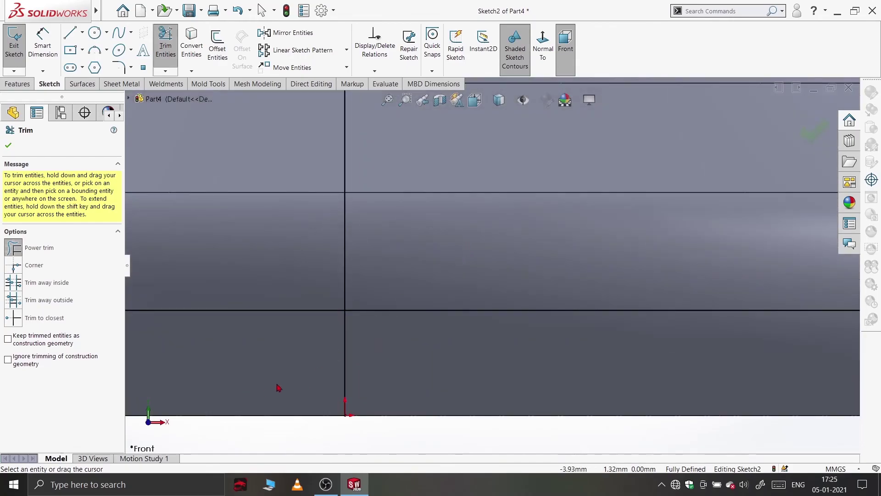
left_click_drag(278, 385, 433, 288)
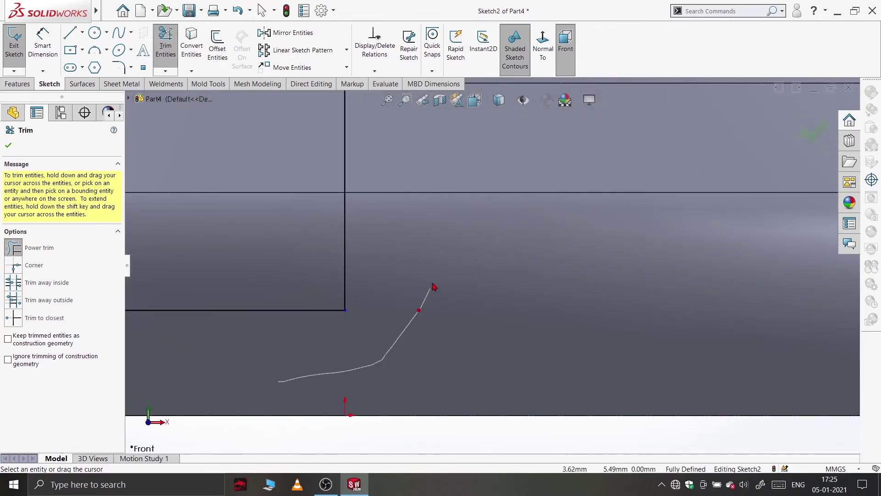
scroll(499, 314, "up", 3)
scroll(514, 334, "up", 2)
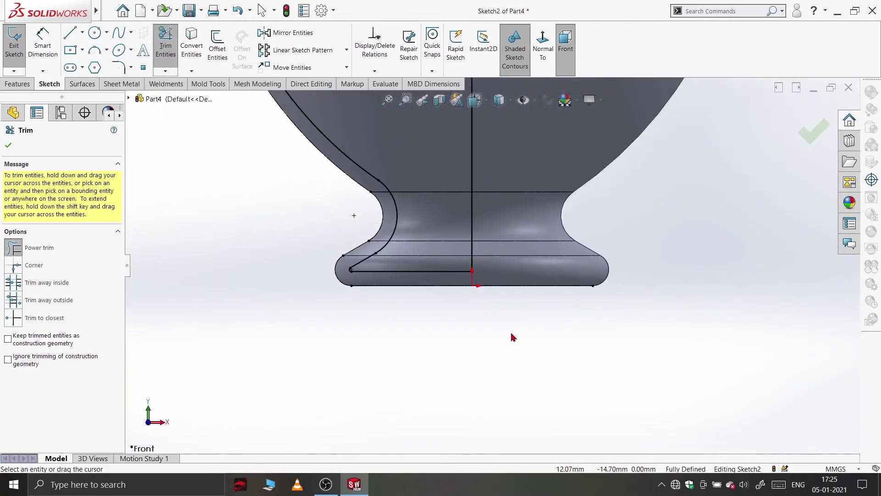
scroll(494, 337, "up", 3)
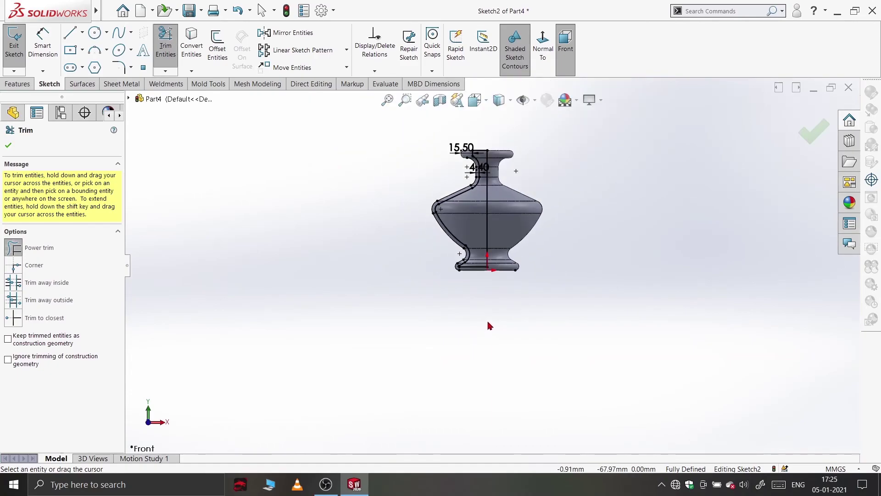
scroll(488, 184, "down", 5)
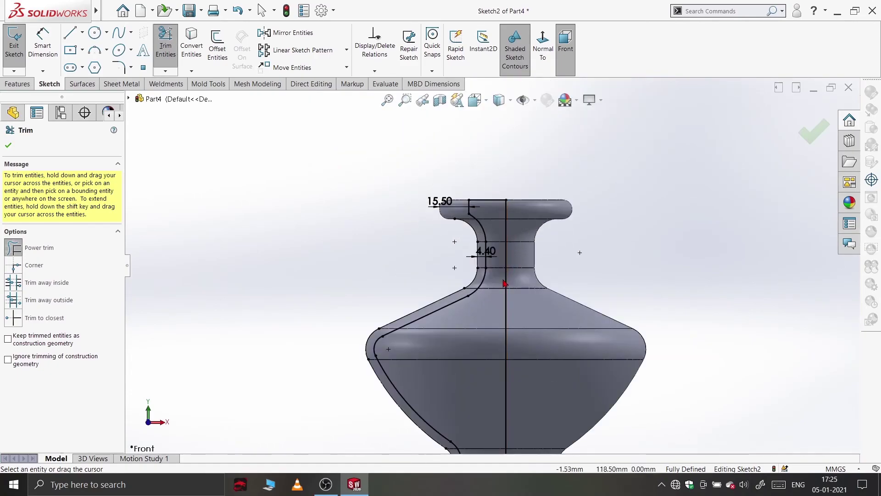
scroll(504, 282, "down", 2)
scroll(478, 282, "up", 3)
left_click(8, 145)
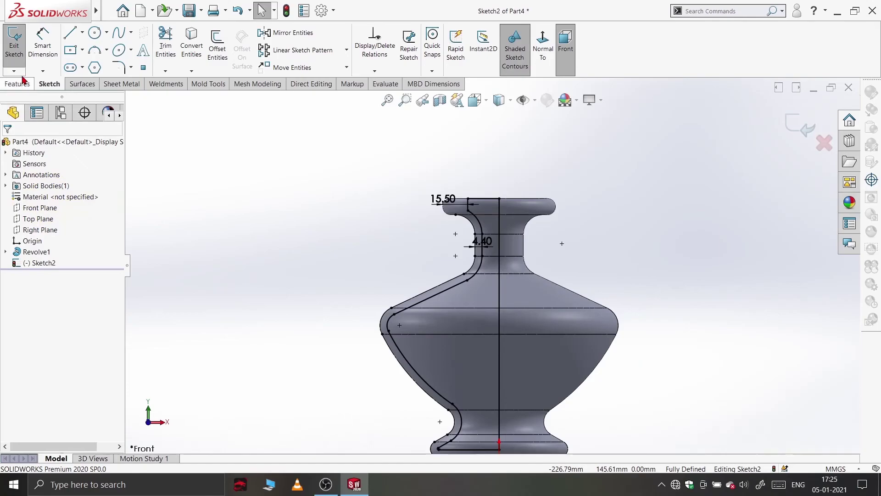
- Hollow the vessel with a Revolved Cut of the inner profile about the vertical centre line
left_click(18, 84)
left_click(214, 51)
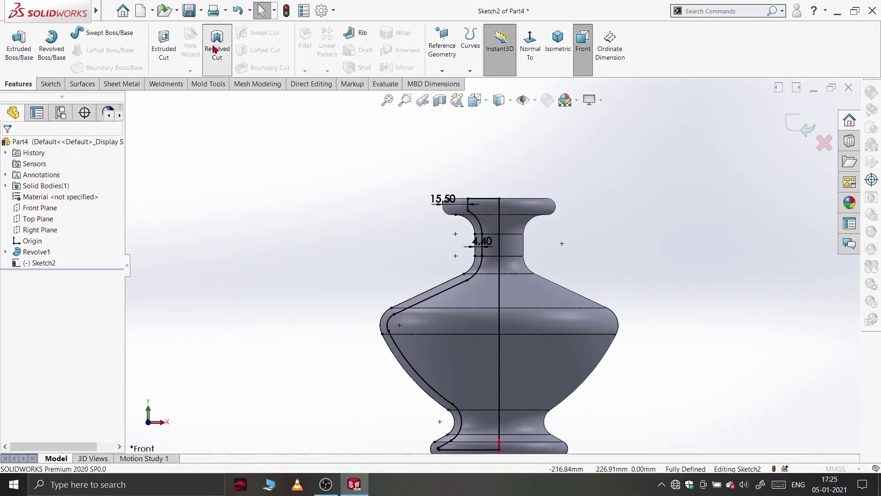
left_click(499, 329)
scroll(399, 213, "up", 3)
- Section the vessel along the Front Plane to inspect its interior
middle_click_drag(399, 213, 397, 251)
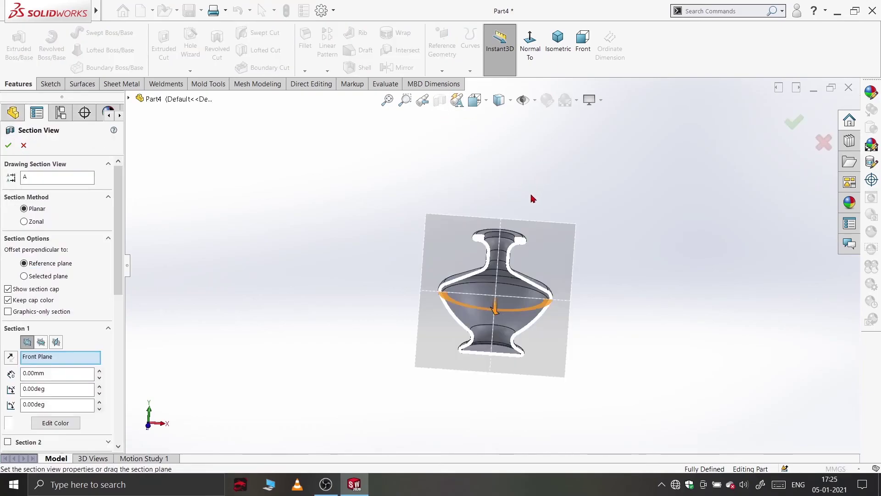
left_click(794, 124)
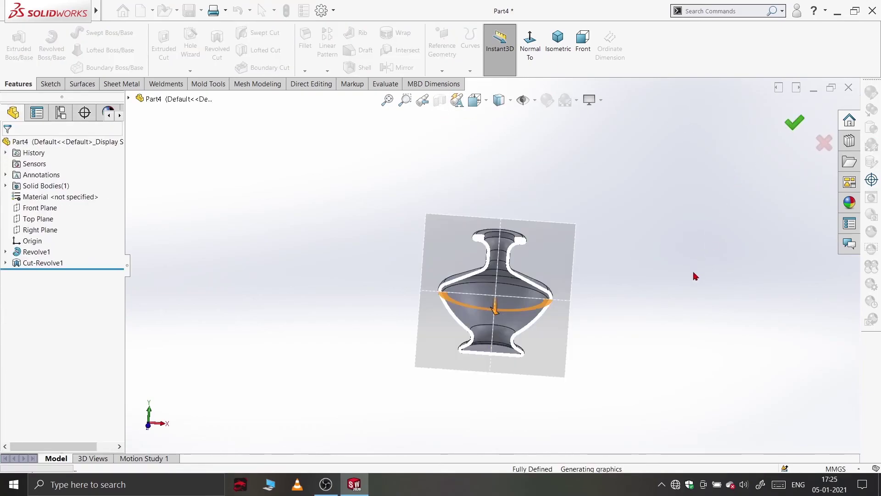
scroll(597, 296, "down", 3)
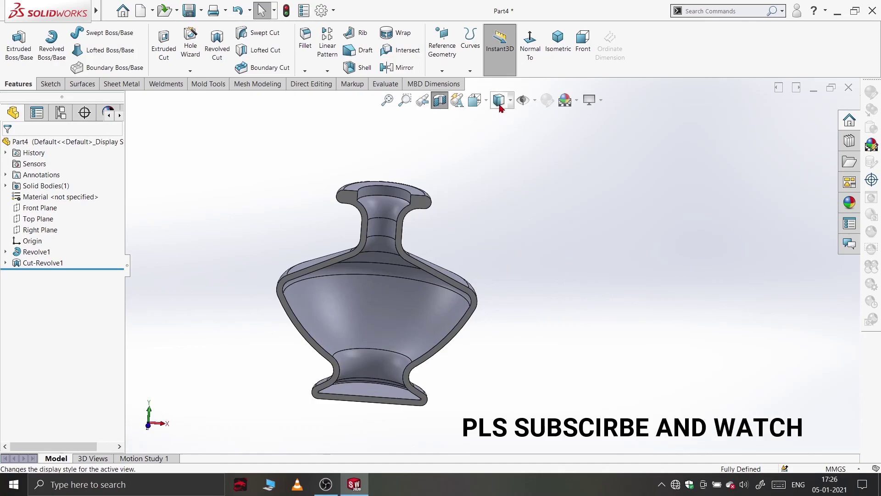
- Show the vessel in isometric view and turn off the section view to look over the complete body
left_click(558, 43)
middle_click_drag(617, 219, 378, 250)
left_click(440, 100)
middle_click_drag(564, 222, 552, 358)
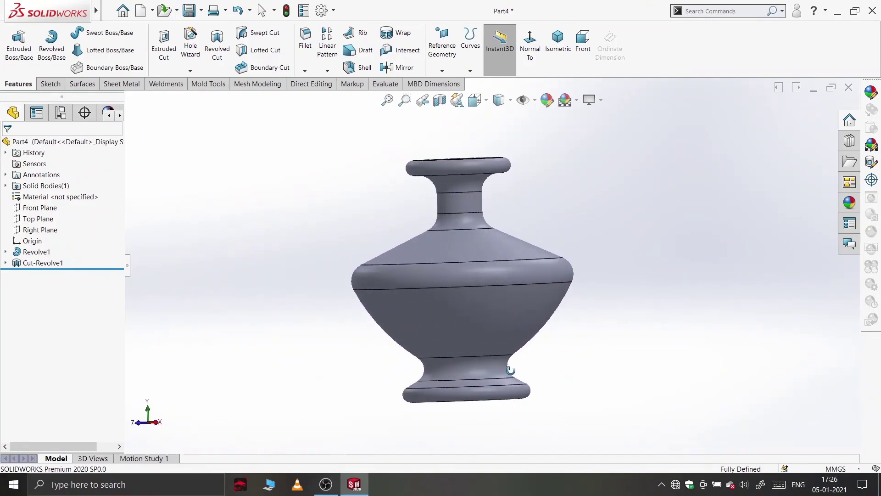